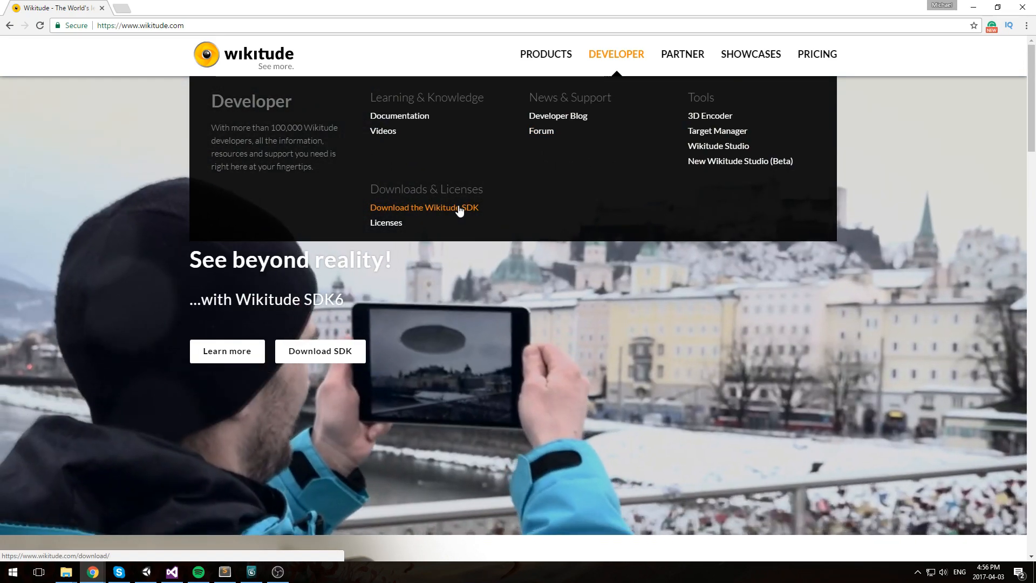
# Step: Download the Unity plugin of the Wikitude SDK from the Android section of the Wikitude download page
pyautogui.click(459, 210)
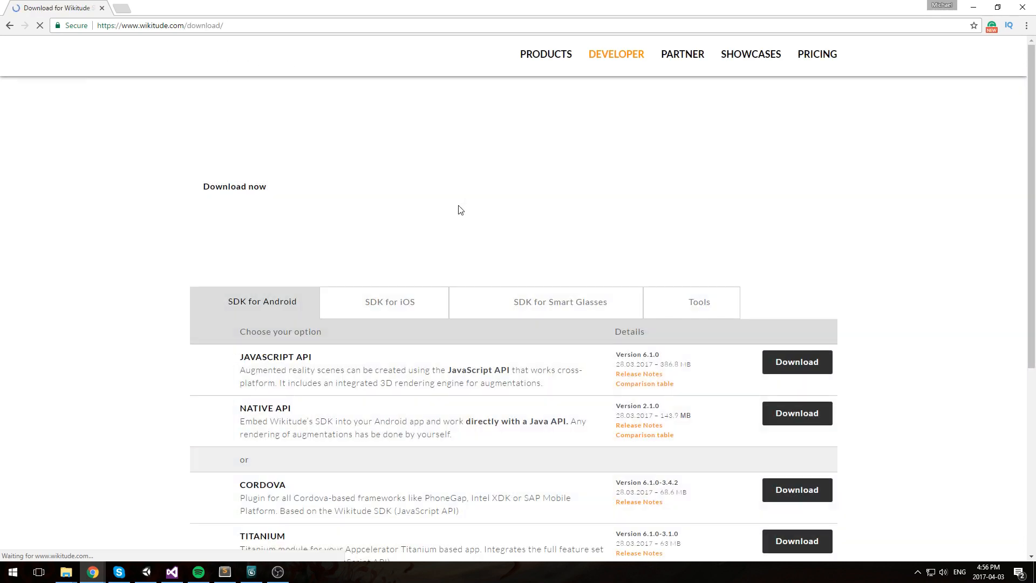
pyautogui.scroll(-4, 282, 416)
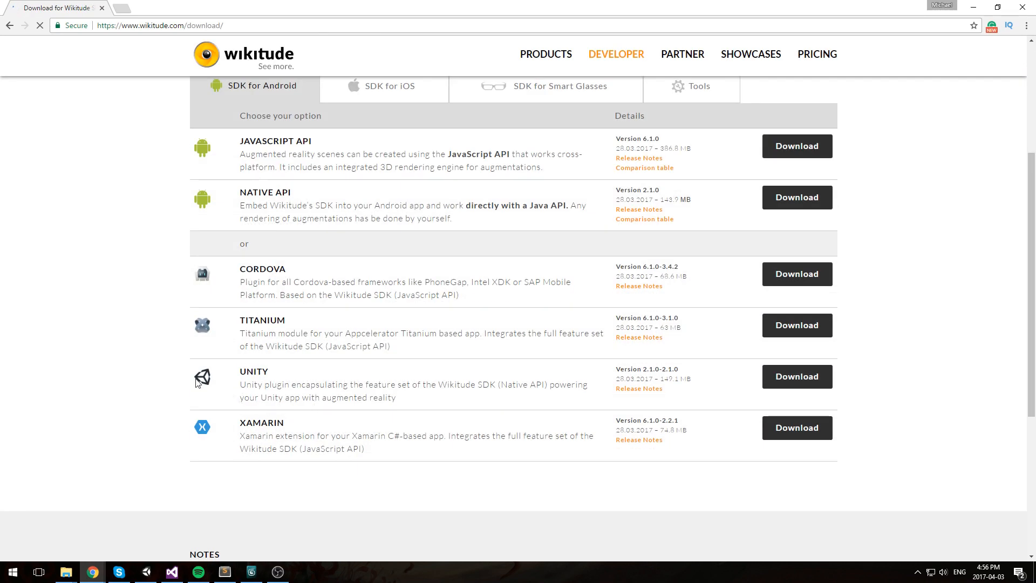
pyautogui.moveTo(195, 379); pyautogui.dragTo(536, 398)
pyautogui.click(787, 376)
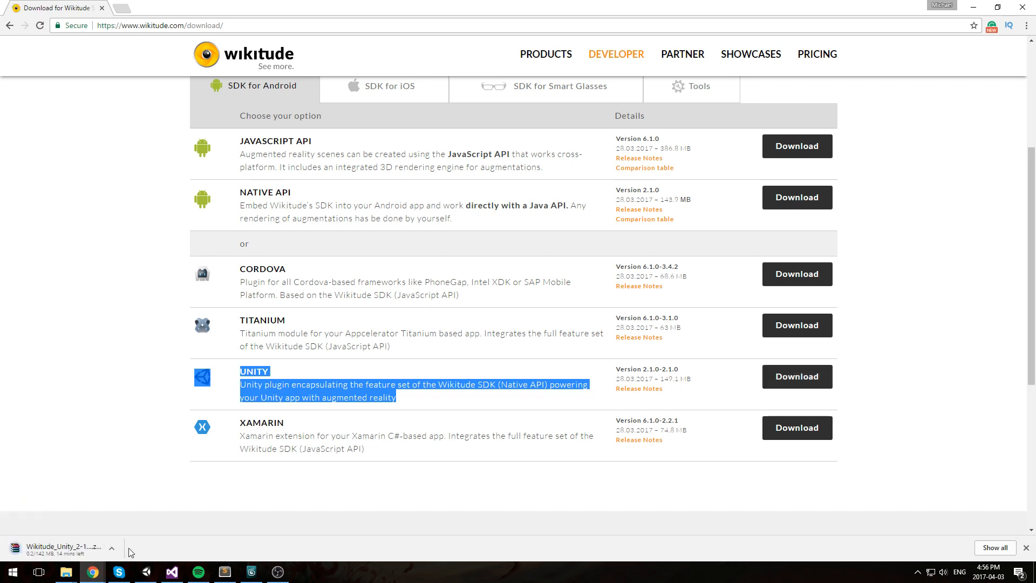
pyautogui.click(111, 548)
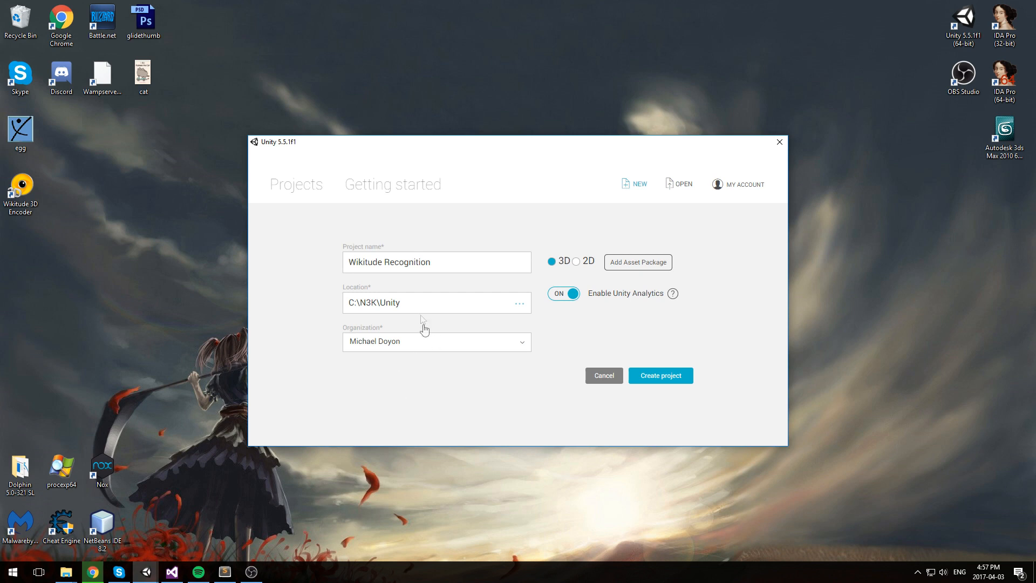
# Step: Create a 3D Unity project named Wikitude Recognition in C:\N3K\Unity
pyautogui.moveTo(450, 265); pyautogui.dragTo(303, 263)
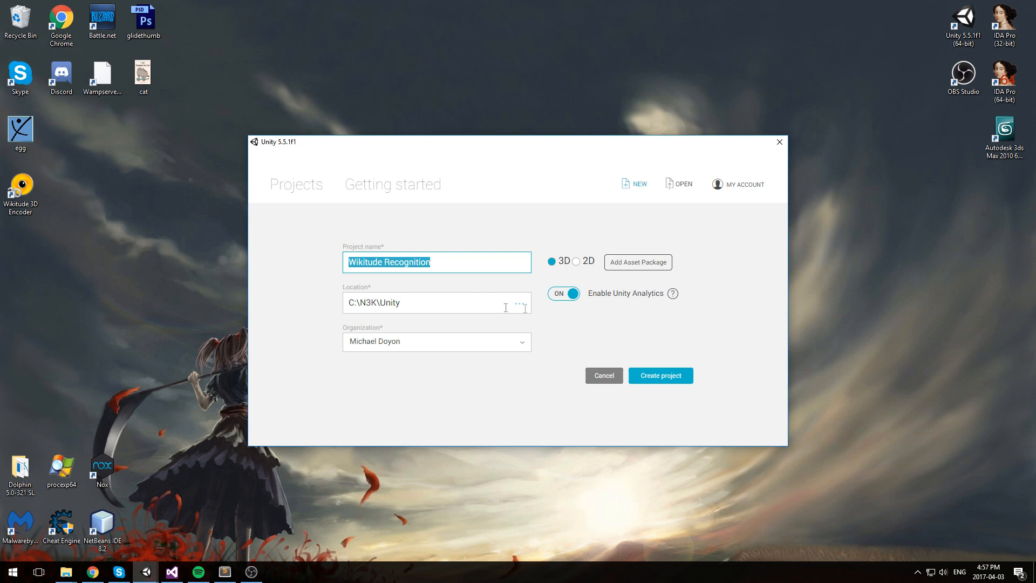
pyautogui.click(664, 377)
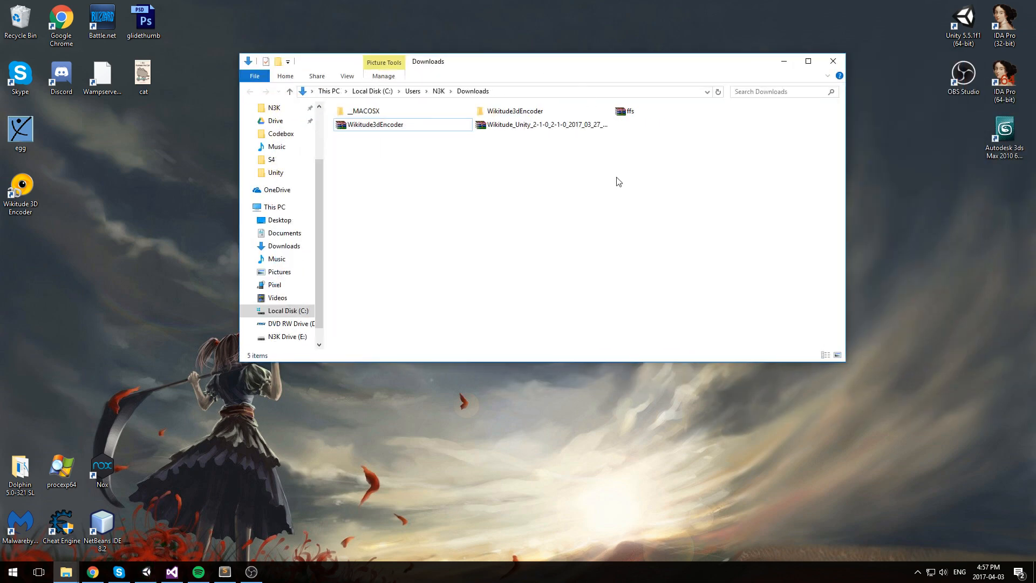
# Step: Extract the downloaded Wikitude_Unity archive directly into the Downloads folder
pyautogui.click(534, 125)
pyautogui.rightClick(546, 126)
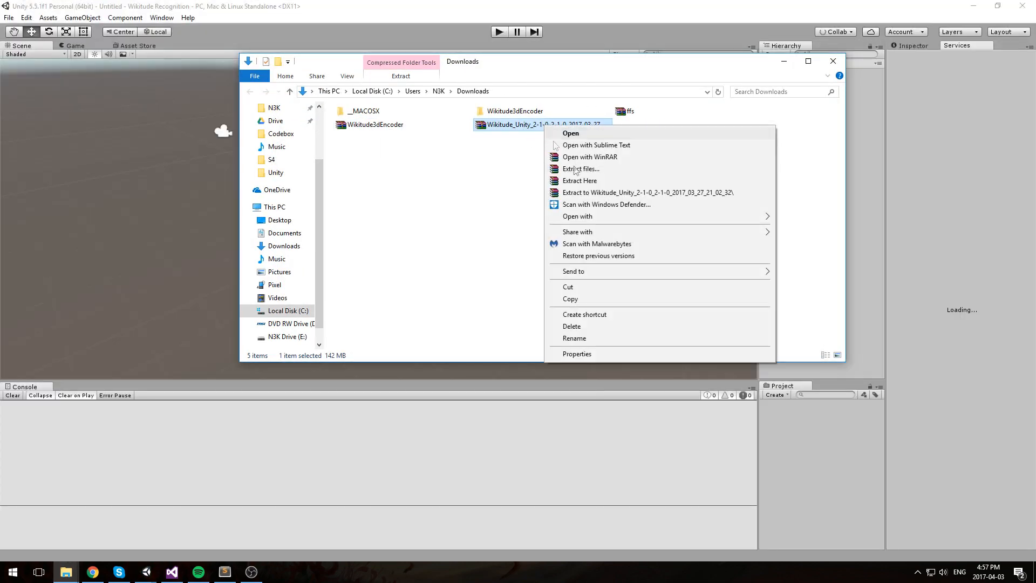
pyautogui.click(579, 180)
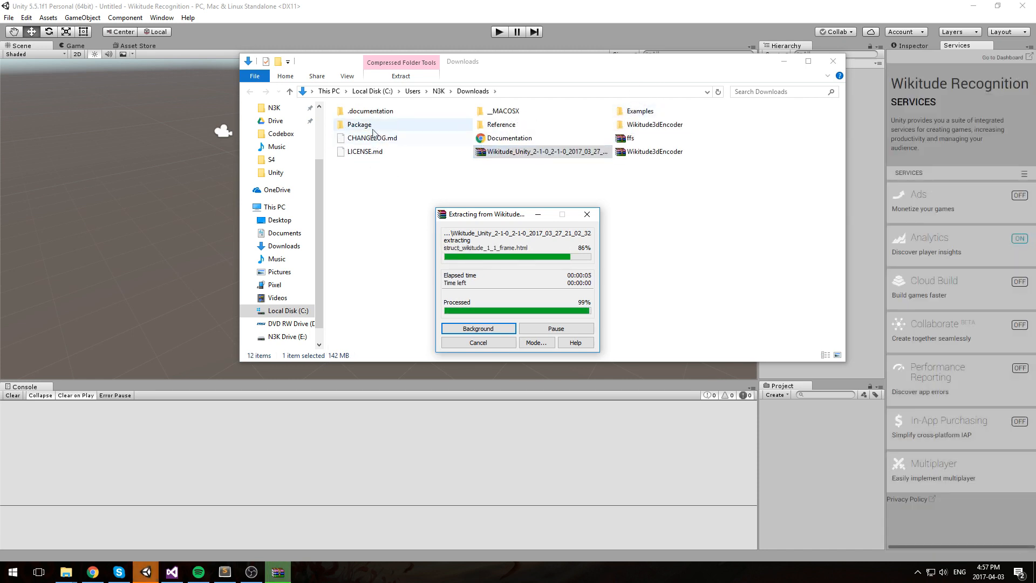
# Step: Open the Wikitude package from the extracted Package folder in Unity and enlarge its import window
pyautogui.doubleClick(359, 125)
pyautogui.doubleClick(395, 129)
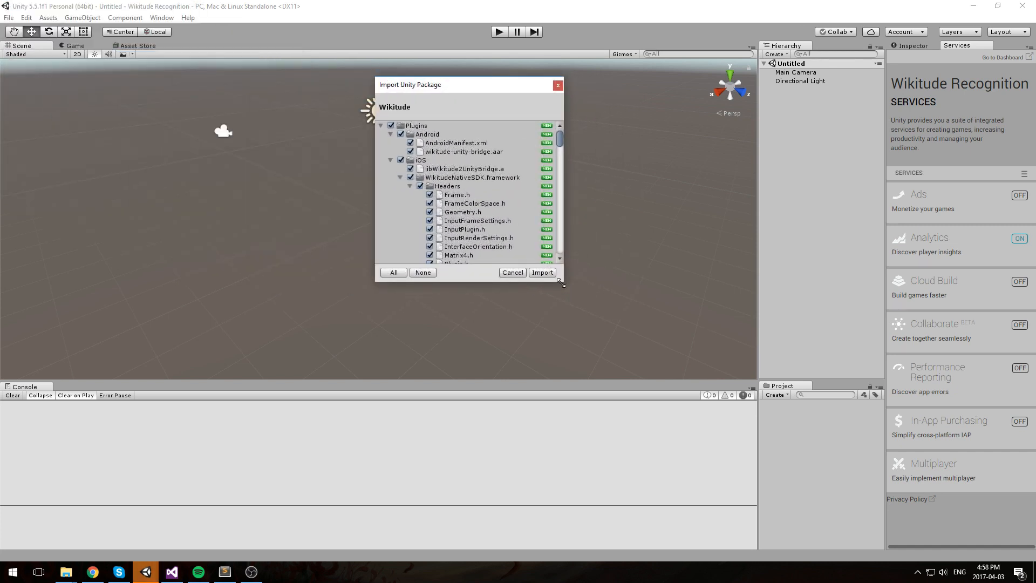
pyautogui.moveTo(561, 284); pyautogui.dragTo(779, 423)
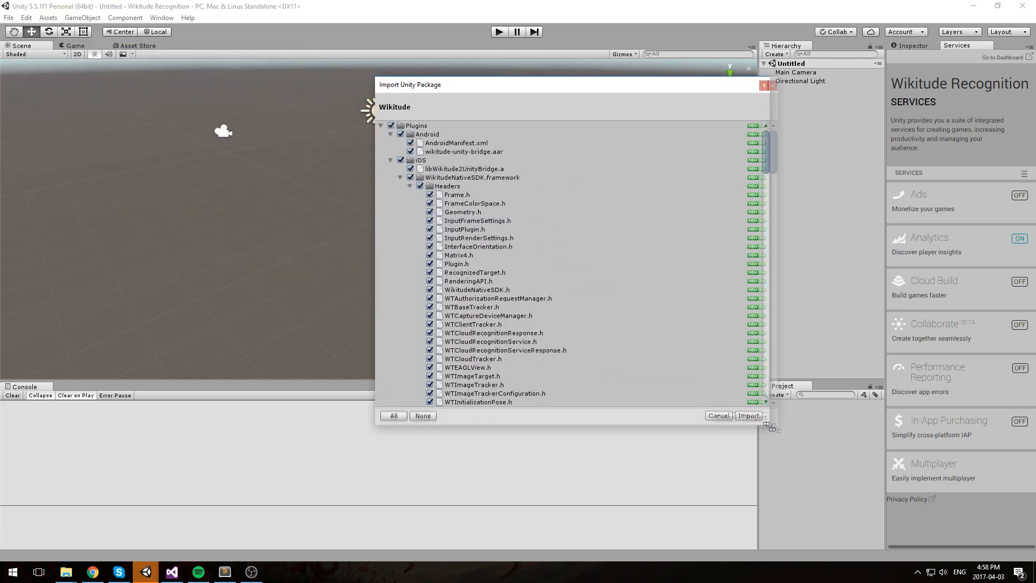
# Step: Exclude the StreamingAssets folder from the package import and collapse it along with the Android and iOS plugin folders
pyautogui.click(390, 134)
pyautogui.click(391, 144)
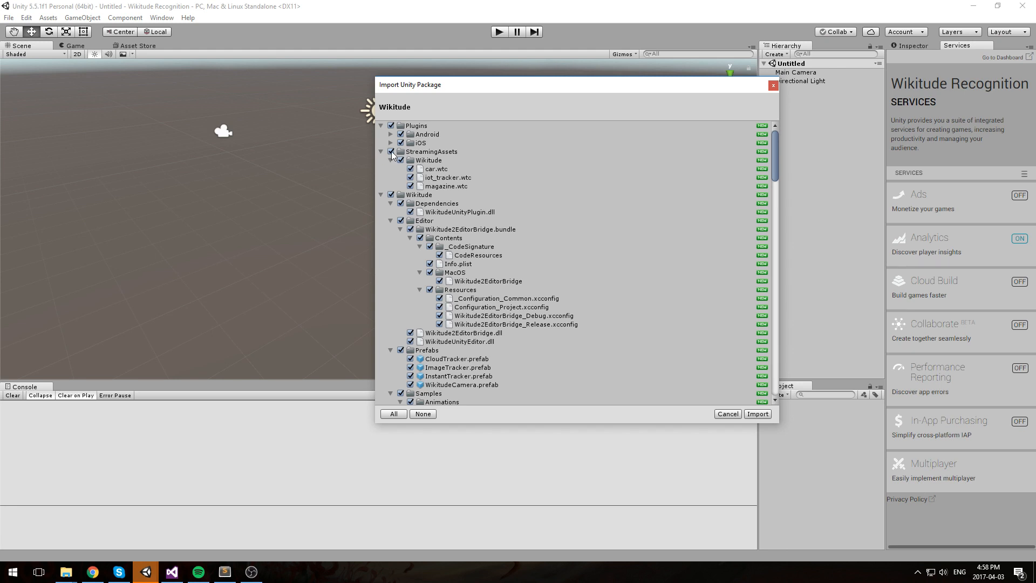
pyautogui.click(401, 161)
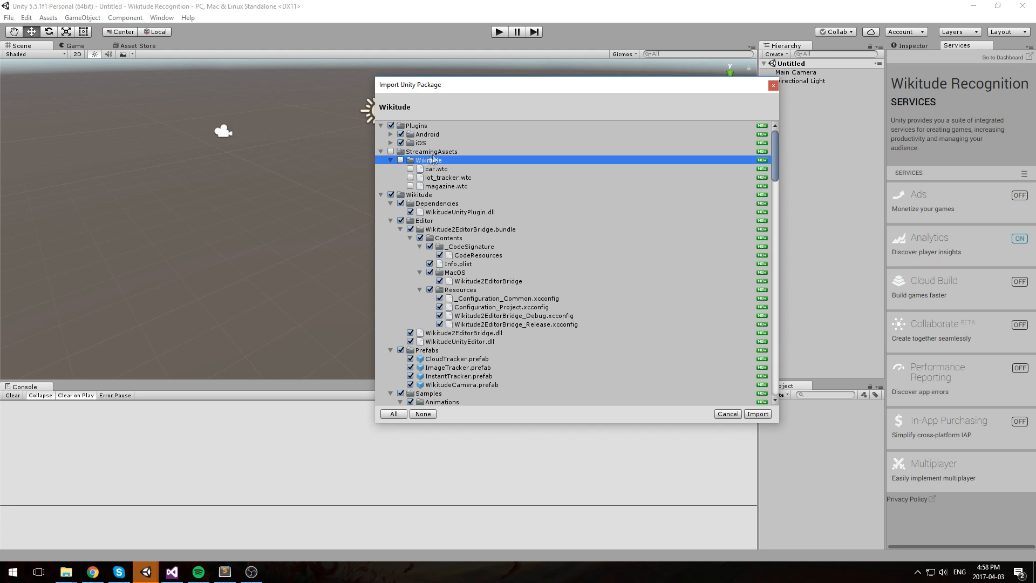
pyautogui.click(387, 154)
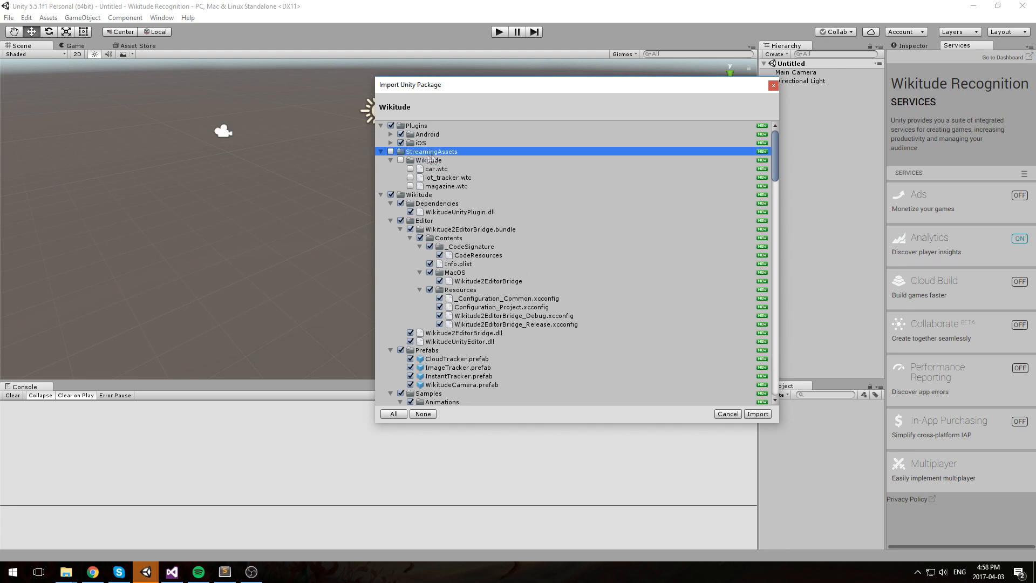
pyautogui.click(381, 151)
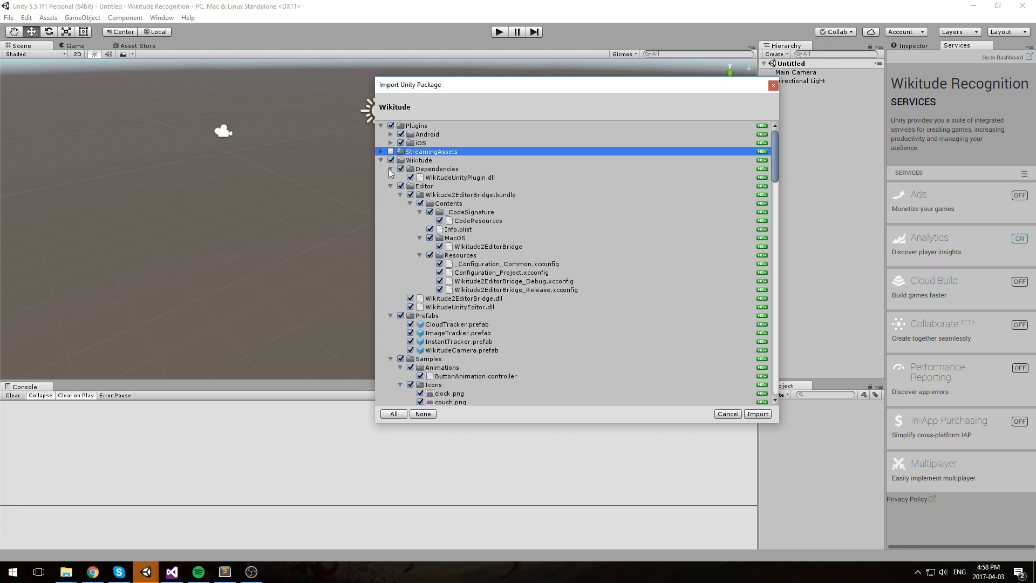
# Step: Examine the package's Dependencies, Editor, Prefabs and Samples folders, collapsing the reviewed ones through SamplePrefabs
pyautogui.click(390, 170)
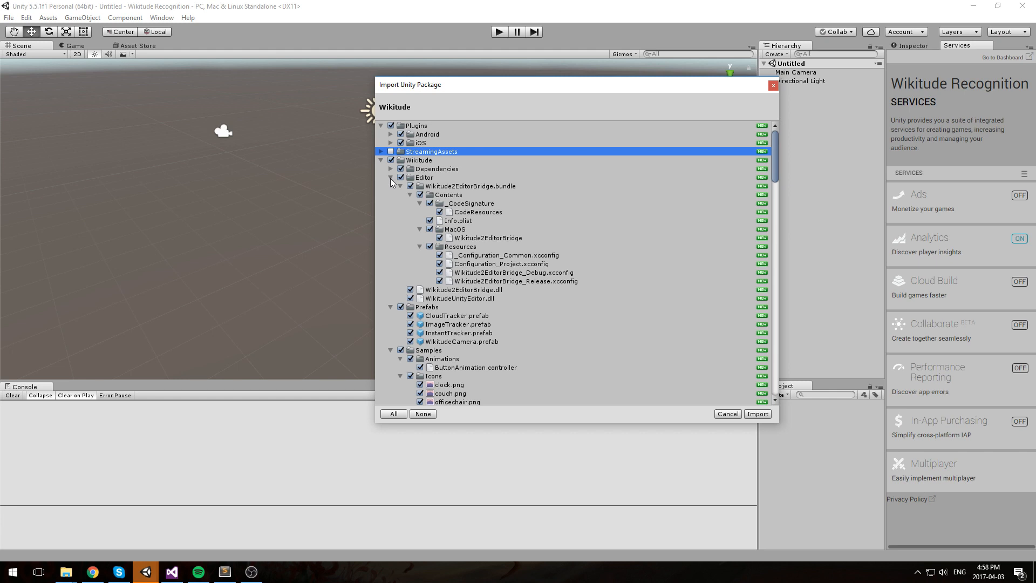
pyautogui.click(391, 179)
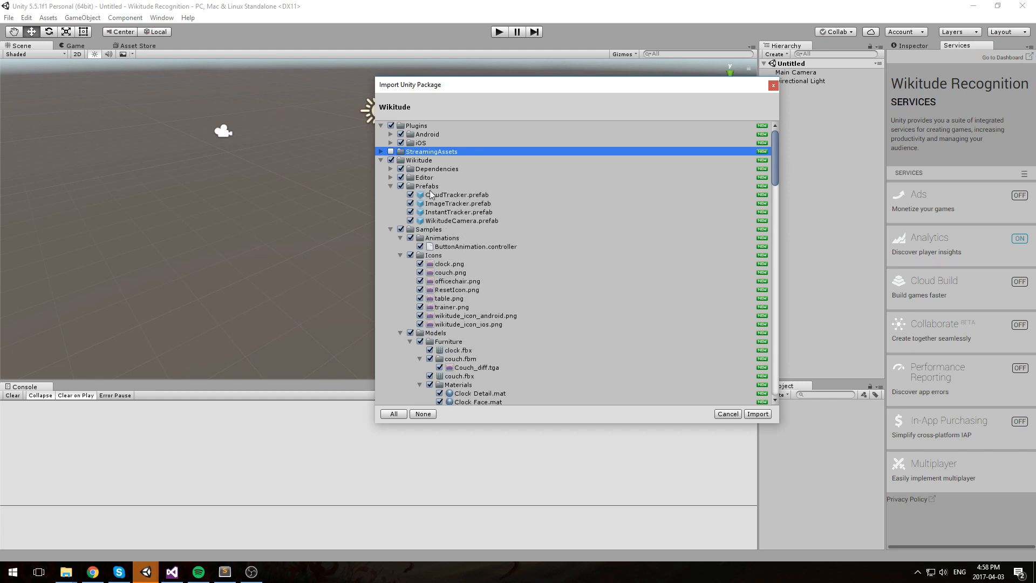
pyautogui.click(390, 186)
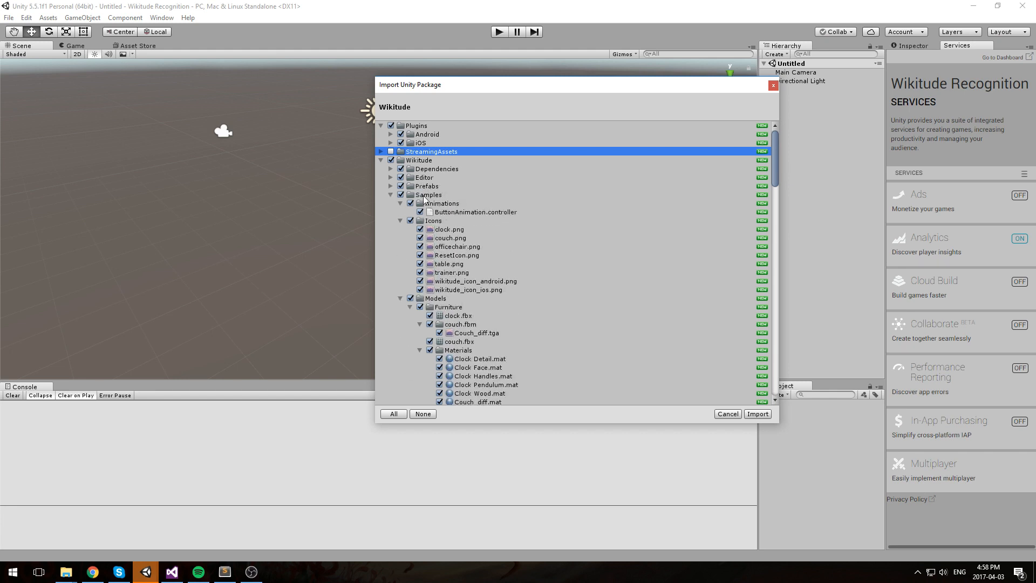
pyautogui.click(389, 195)
pyautogui.click(390, 194)
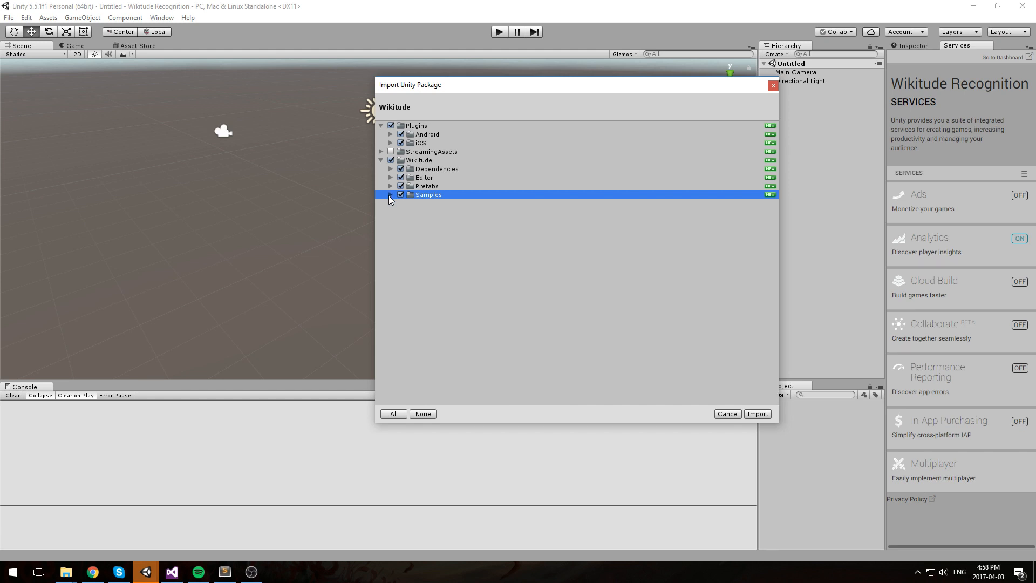
pyautogui.click(390, 195)
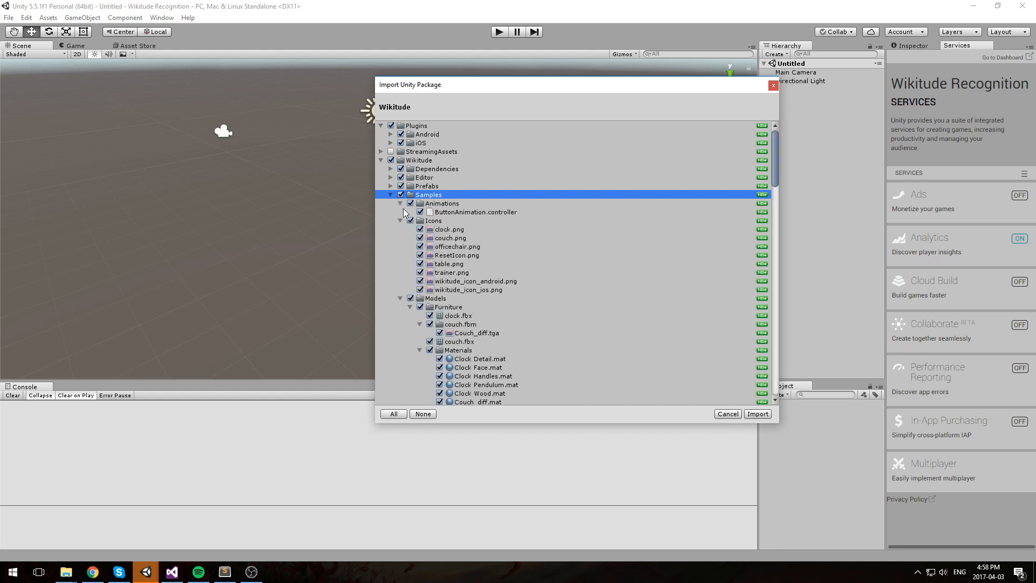
pyautogui.click(400, 203)
pyautogui.click(399, 212)
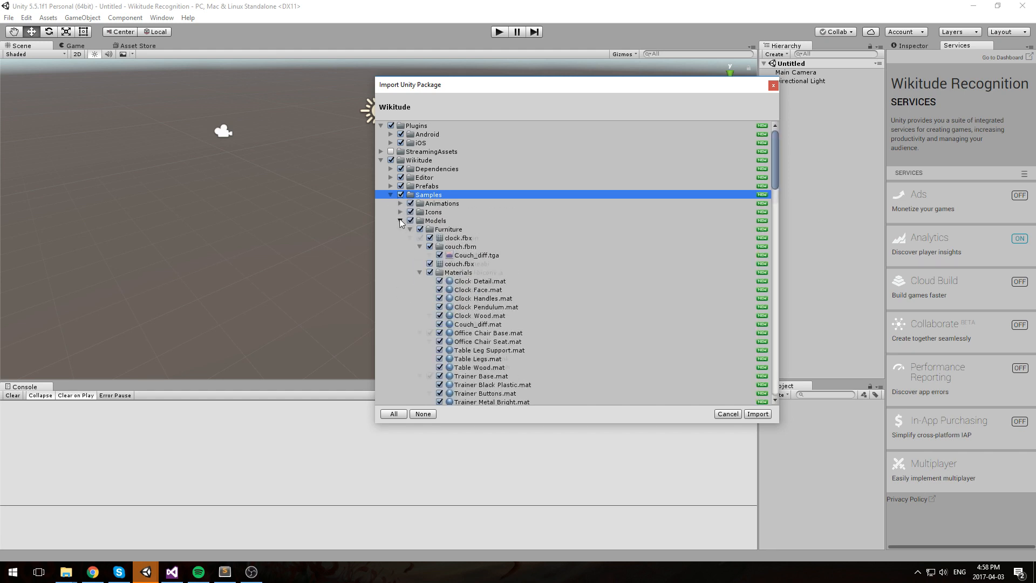
pyautogui.click(400, 221)
pyautogui.click(400, 230)
pyautogui.click(399, 238)
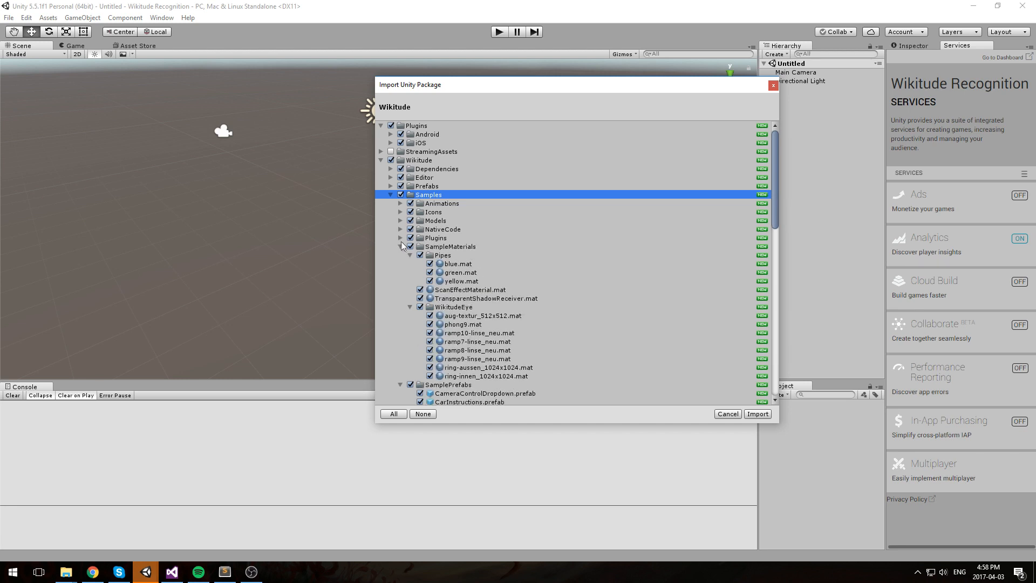
pyautogui.click(401, 247)
pyautogui.scroll(-3, 390, 199)
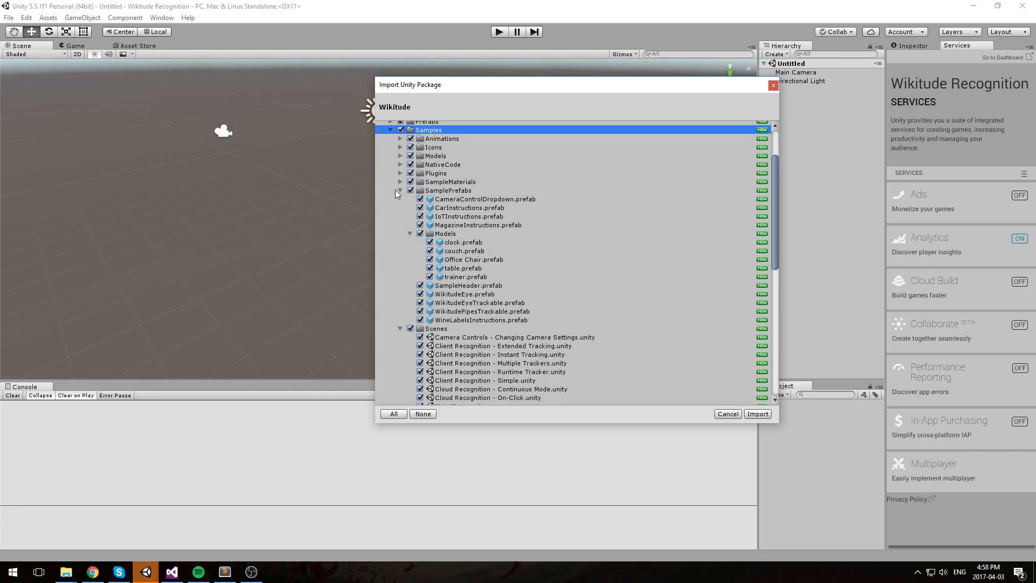
pyautogui.click(397, 190)
pyautogui.click(398, 190)
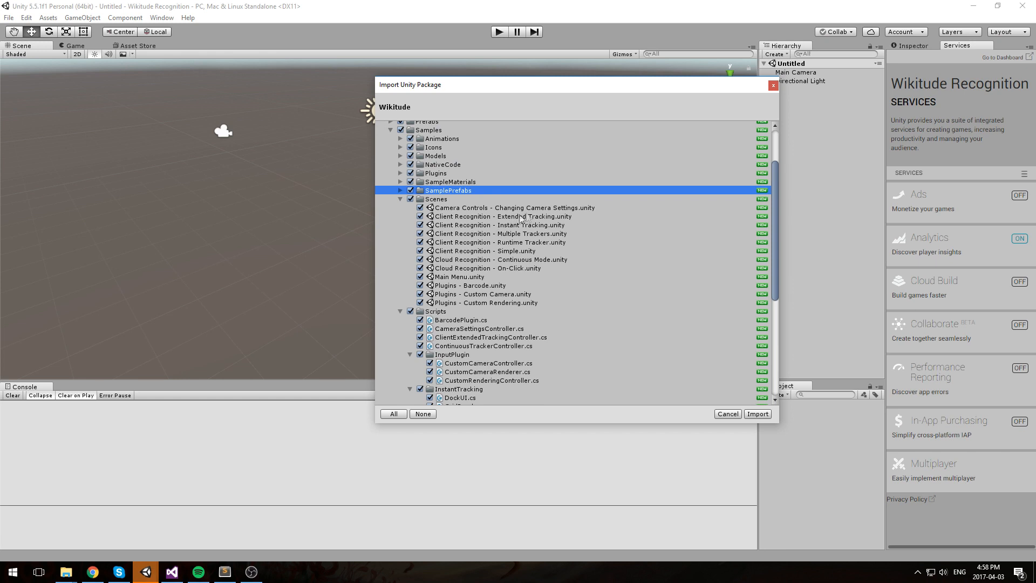
# Step: Examine the sample scenes, including the camera controls, cloud recognition and simple client recognition ones, and collapse the Scenes folder
pyautogui.click(541, 208)
pyautogui.click(533, 268)
pyautogui.click(531, 260)
pyautogui.click(524, 251)
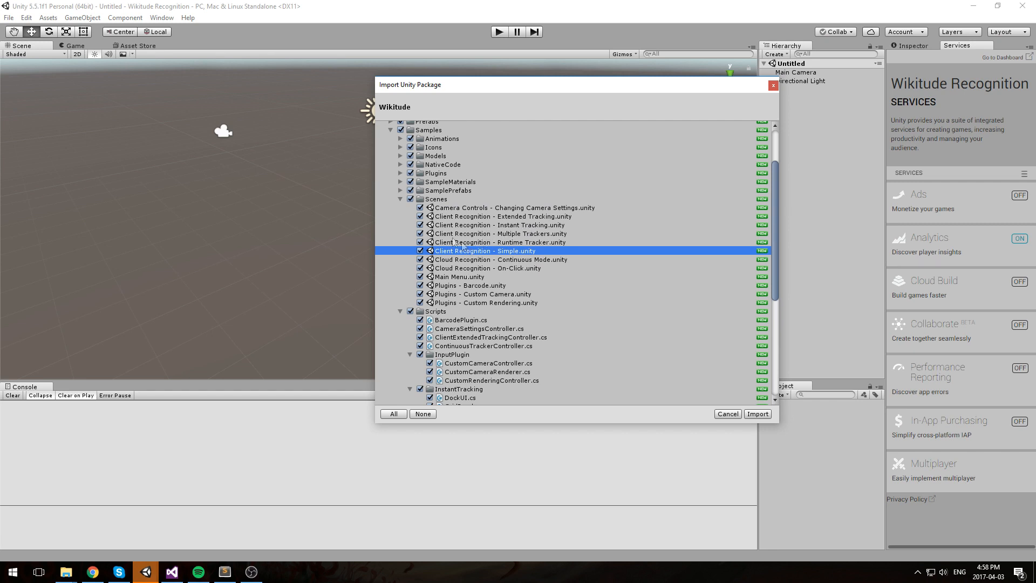
pyautogui.click(404, 200)
pyautogui.click(400, 199)
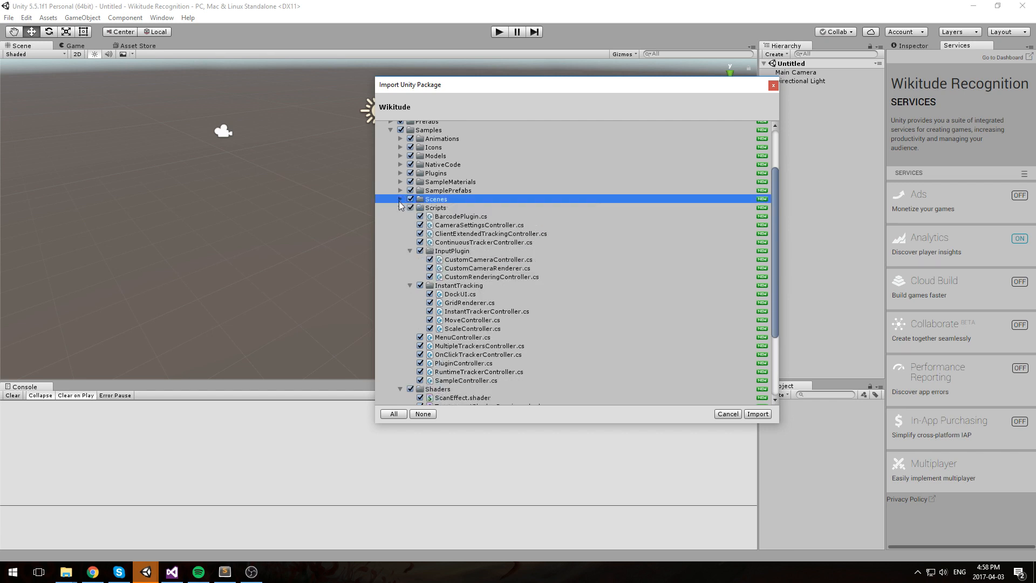
# Step: Exclude the Samples folder and import the remaining Wikitude package contents into the project
pyautogui.click(401, 208)
pyautogui.click(390, 195)
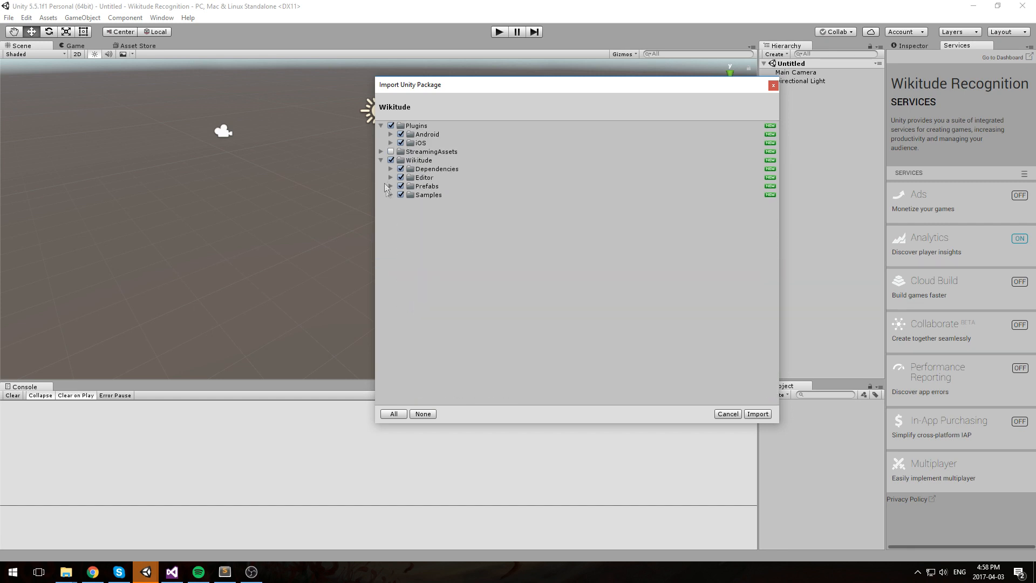
pyautogui.click(401, 196)
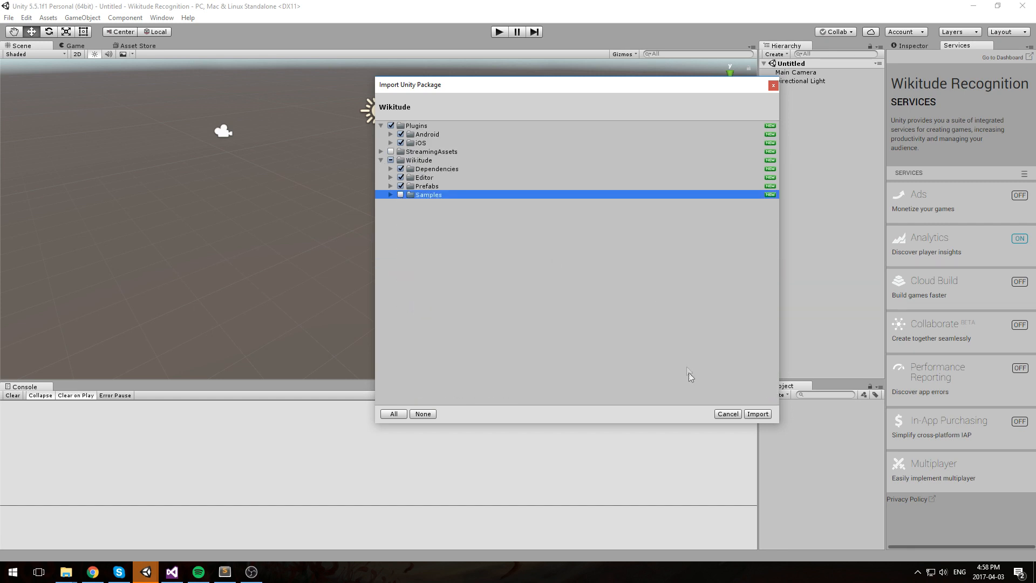
pyautogui.click(760, 414)
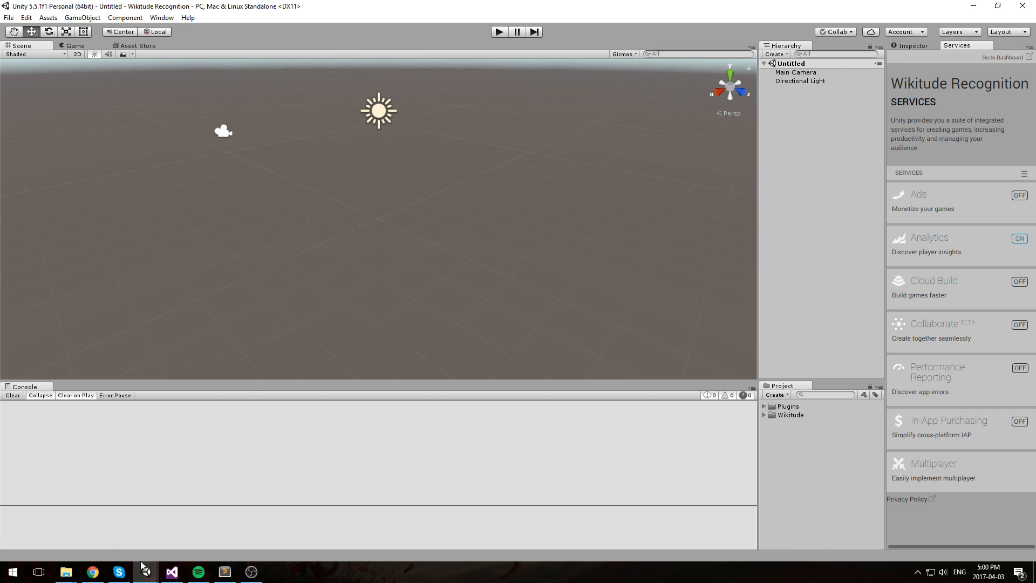
# Step: Switch to Chrome and open the Target Manager from the Wikitude site's developer tools
pyautogui.click(92, 571)
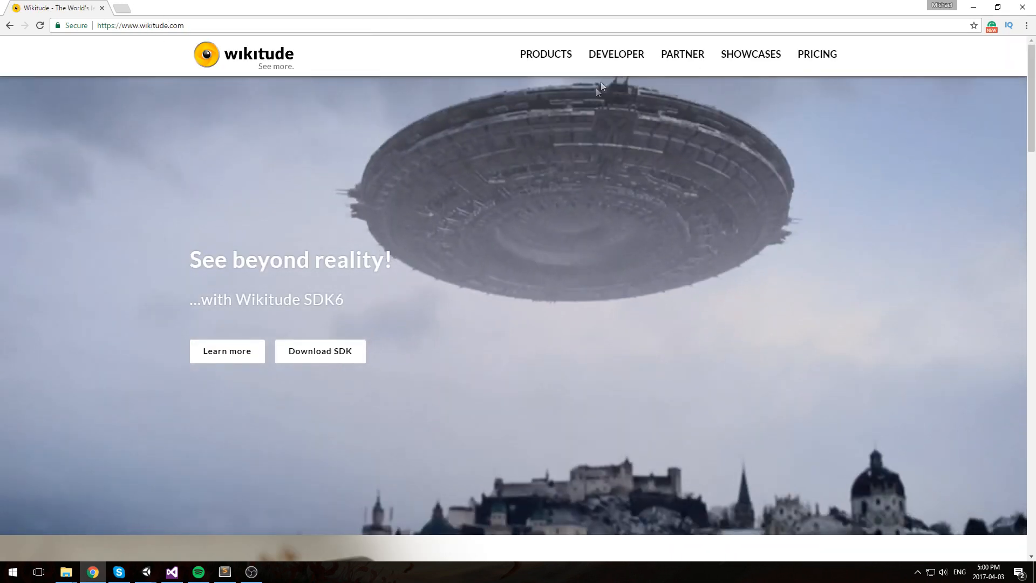
pyautogui.moveTo(618, 60)
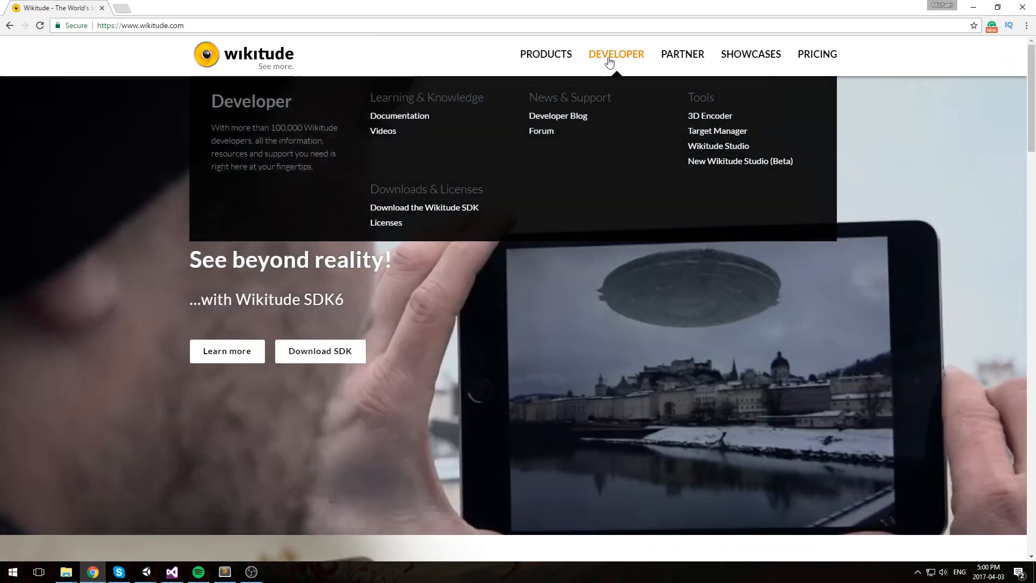
pyautogui.moveTo(708, 106)
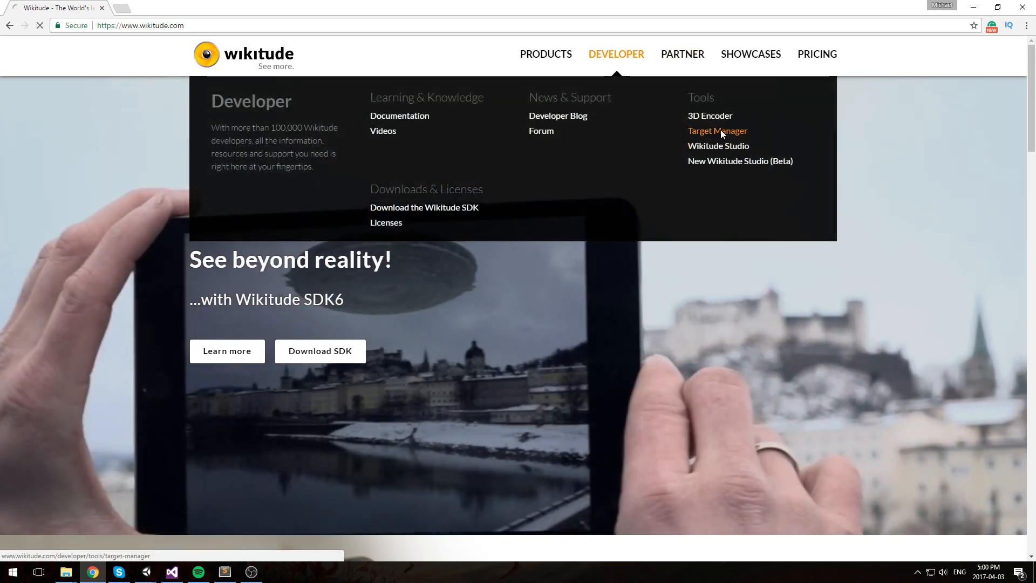
pyautogui.click(722, 130)
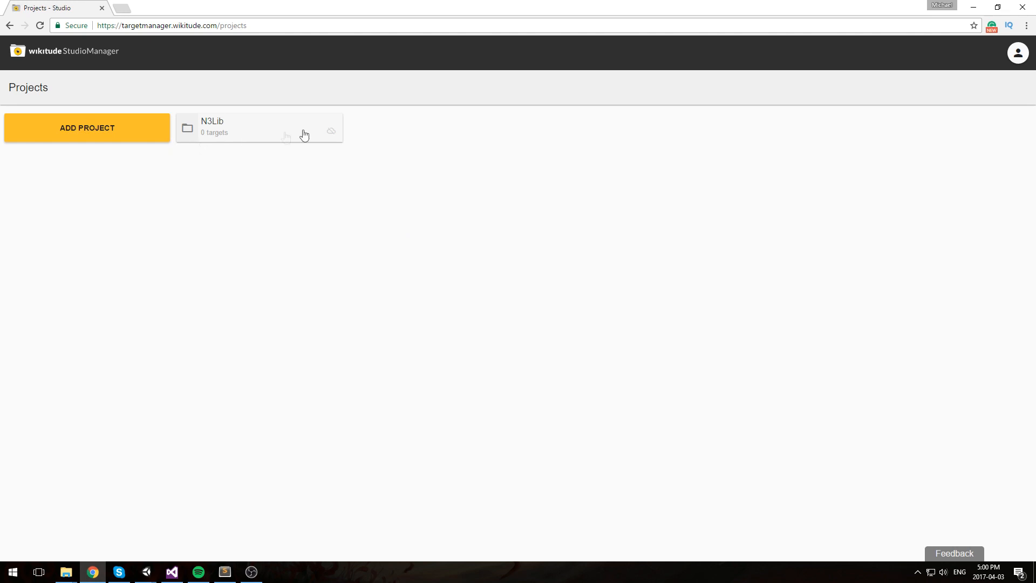
pyautogui.click(284, 133)
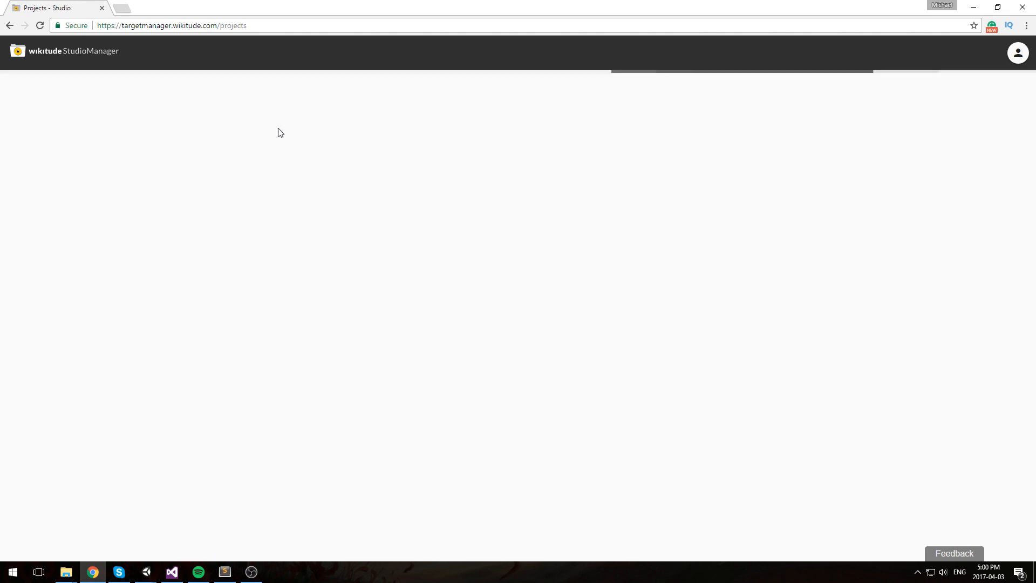
pyautogui.hotkey('alt', 'Left')
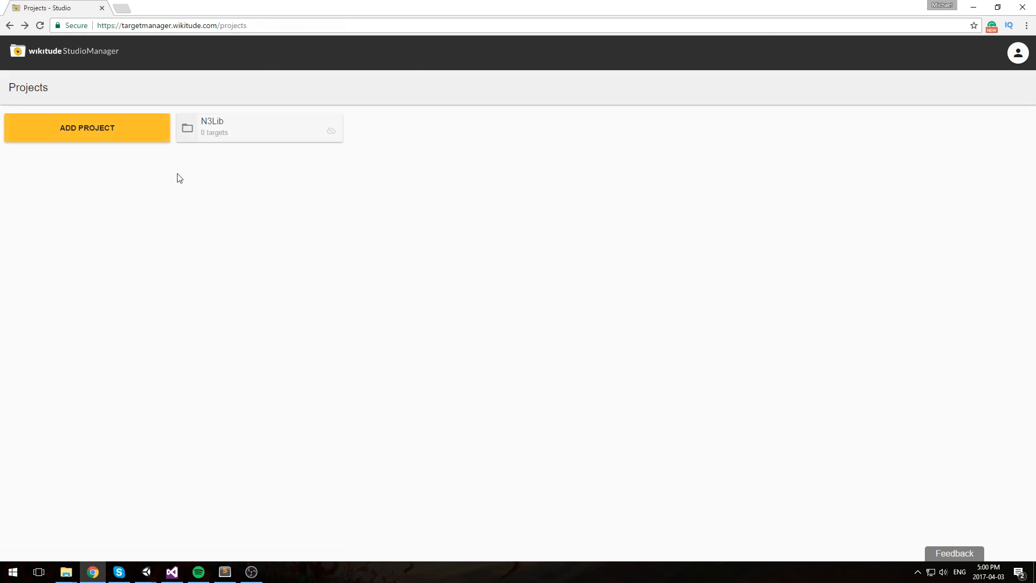
pyautogui.click(125, 141)
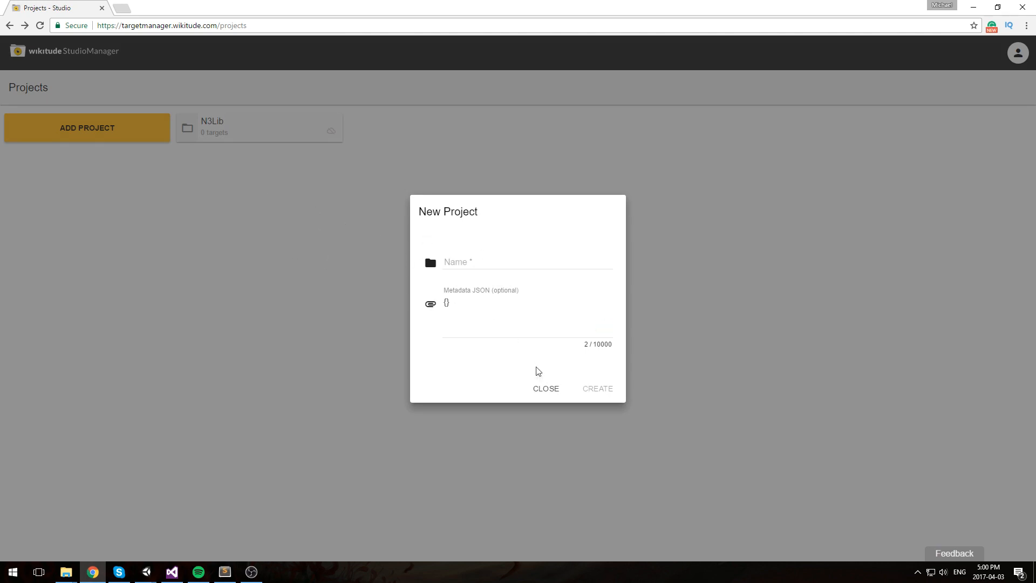
pyautogui.click(544, 389)
# Step: Open the N3Lib project and choose the cat image from the Desktop as a new target
pyautogui.click(238, 130)
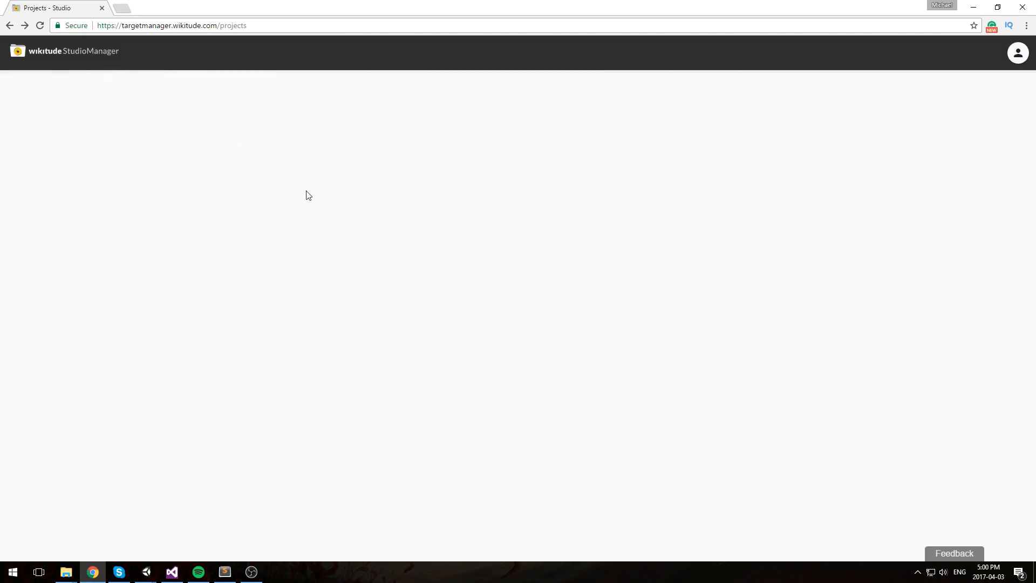
pyautogui.click(111, 175)
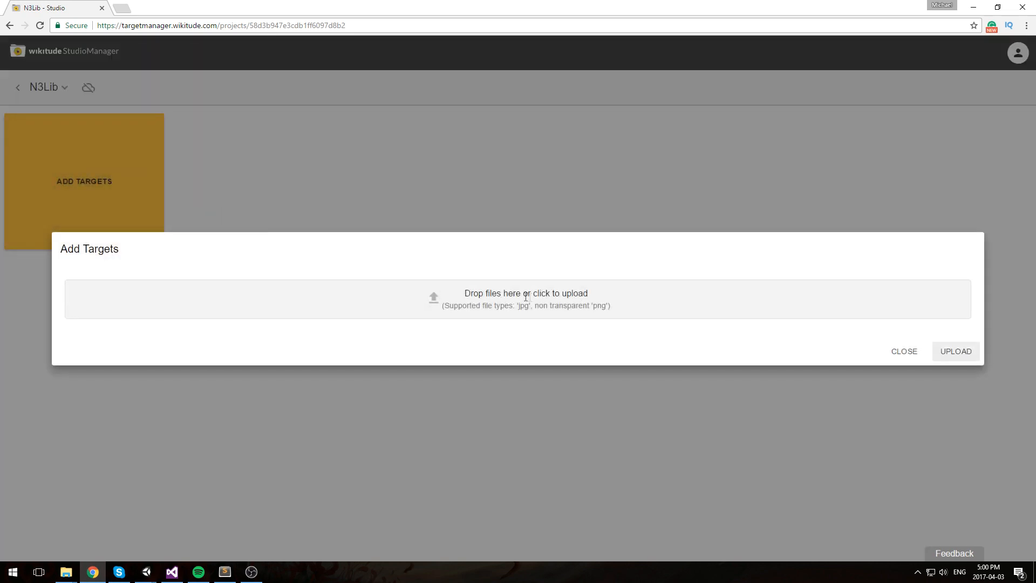
pyautogui.click(554, 304)
pyautogui.scroll(-2, 206, 183)
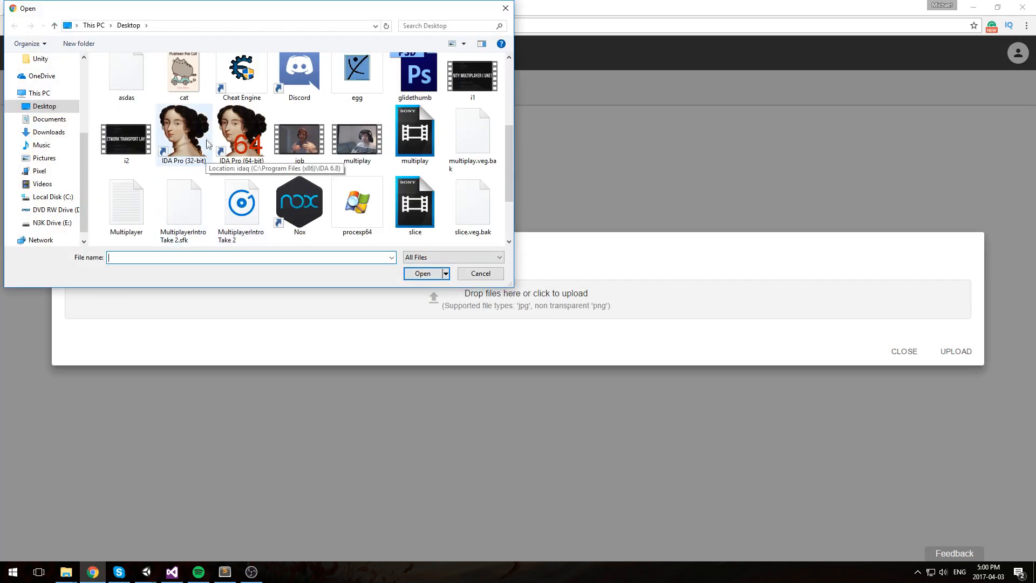
pyautogui.scroll(1, 206, 184)
pyautogui.click(206, 184)
pyautogui.click(423, 275)
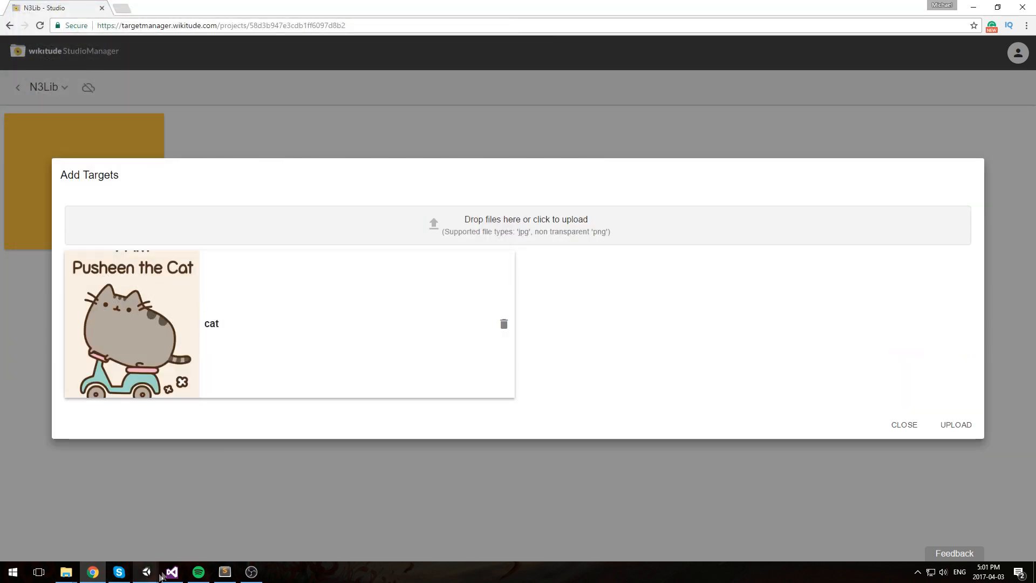
pyautogui.moveTo(190, 577)
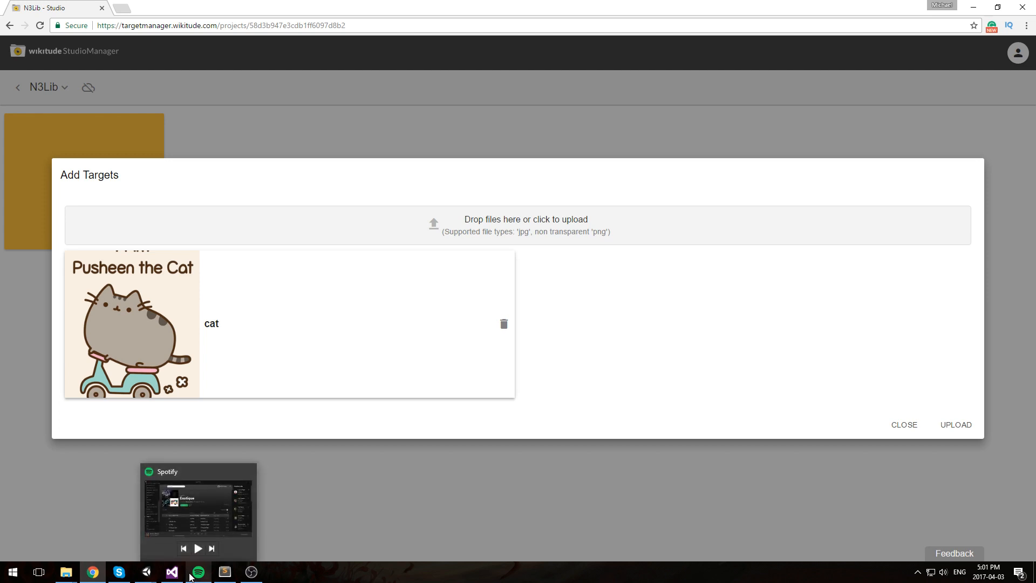
pyautogui.click(251, 573)
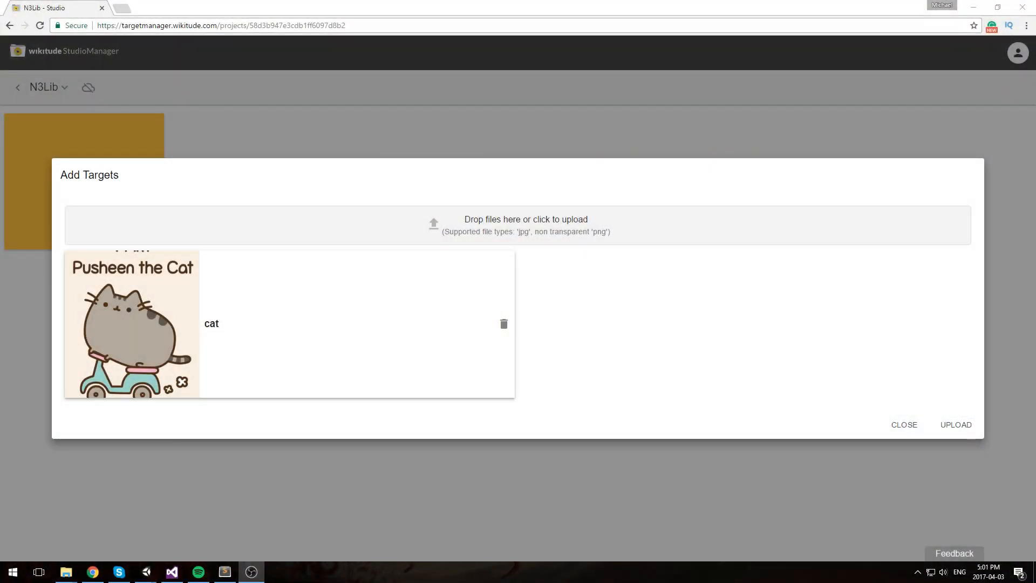
pyautogui.click(531, 361)
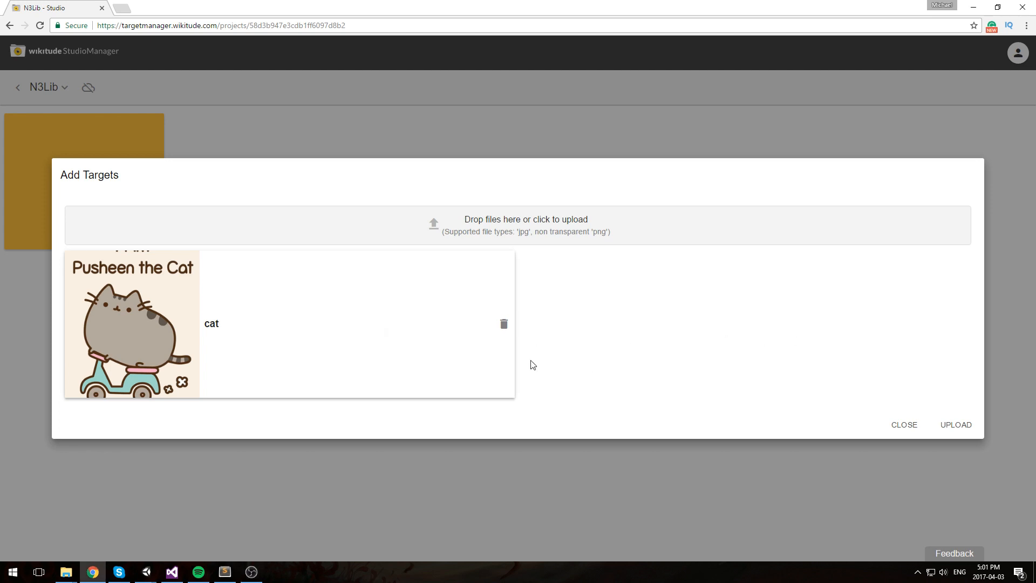
# Step: Upload the cat target and generate its WTC file for Wikitude SDK version 5.1-5.3, using the prefilled recipient e-mail
pyautogui.click(960, 424)
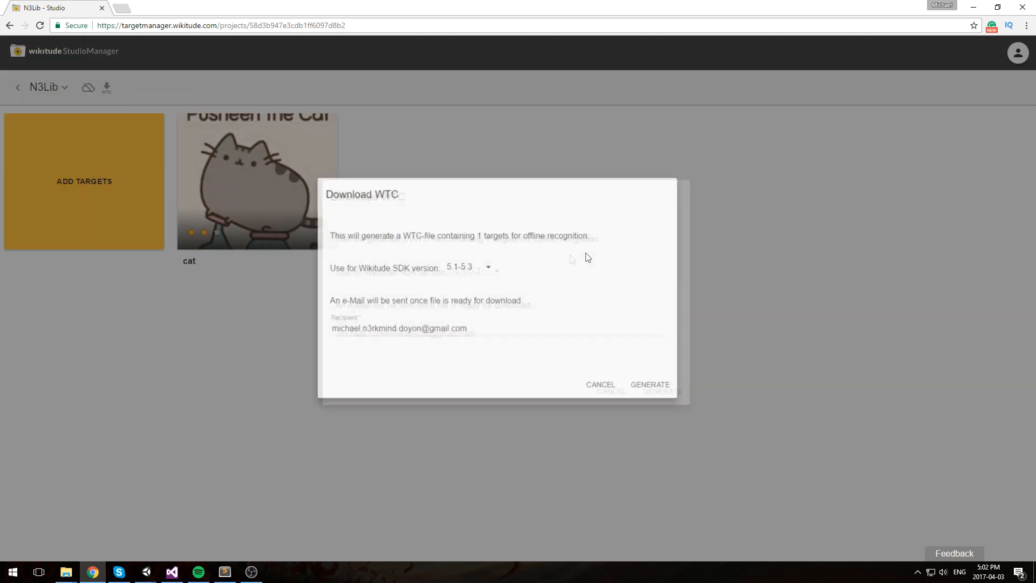
pyautogui.moveTo(508, 339); pyautogui.dragTo(241, 345)
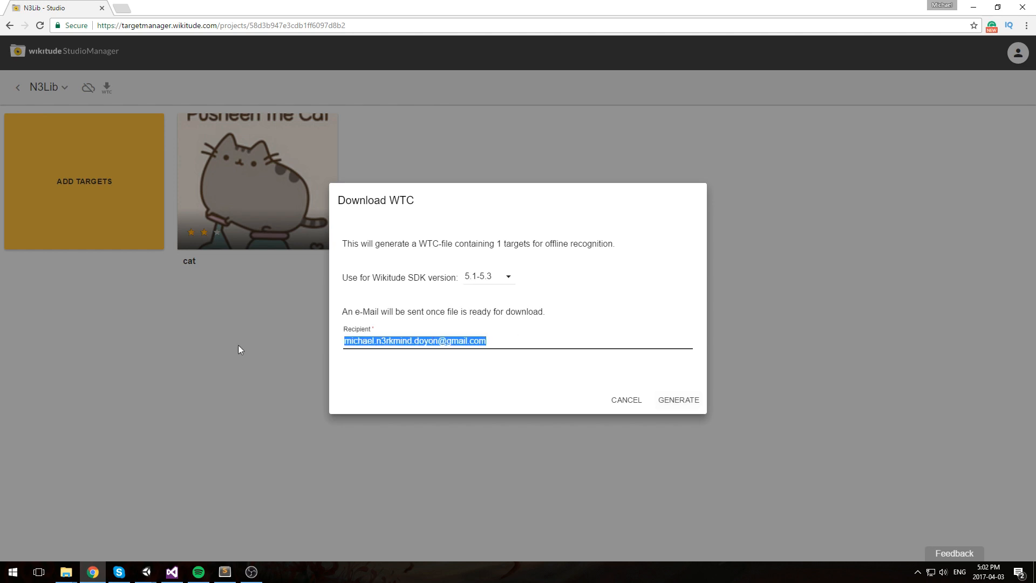
pyautogui.click(677, 405)
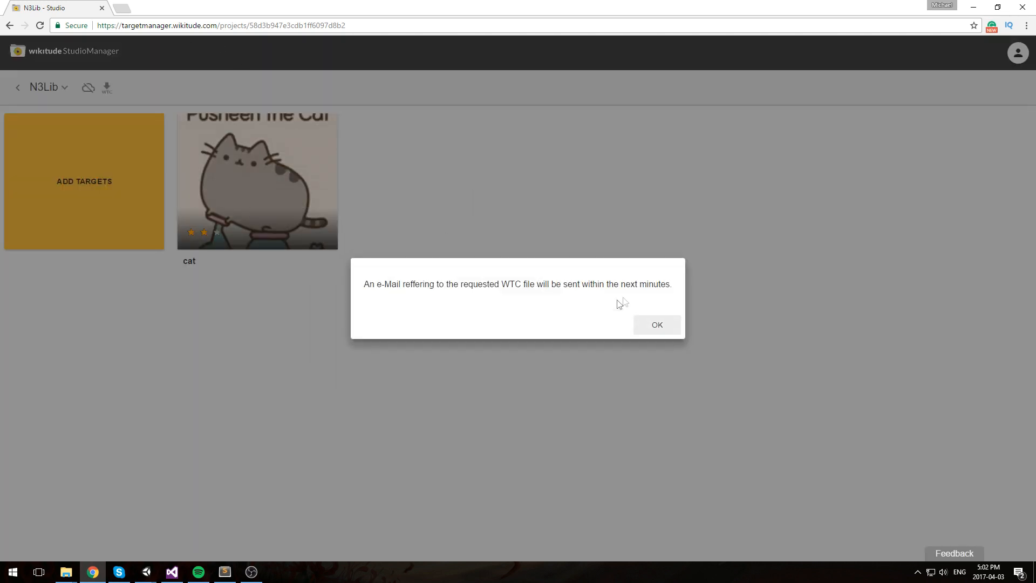
pyautogui.click(665, 326)
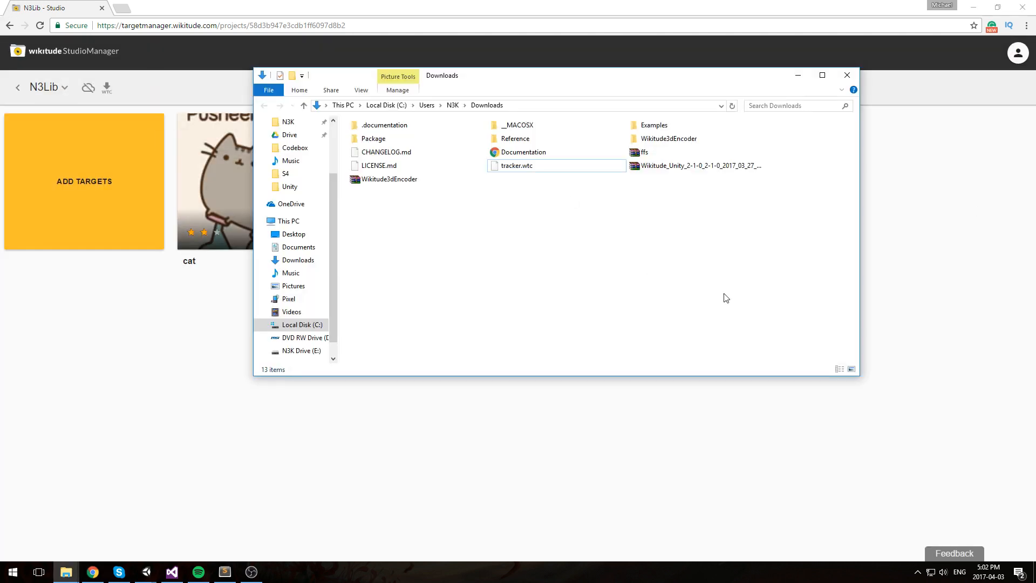
# Step: Switch to the Wikitude Recognition project in Unity and import tracker.wtc from the Downloads folder into its assets
pyautogui.click(534, 171)
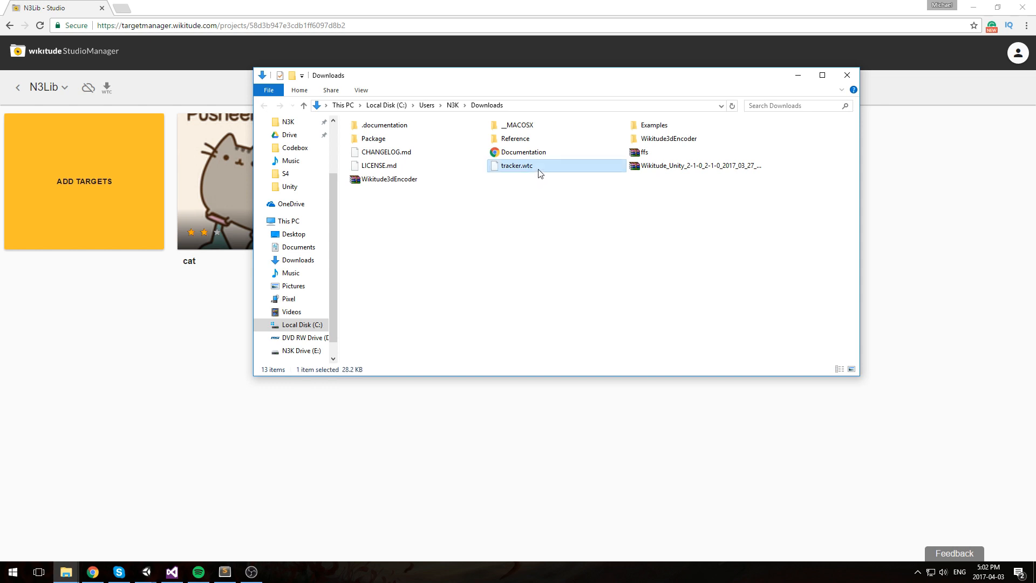
pyautogui.click(146, 573)
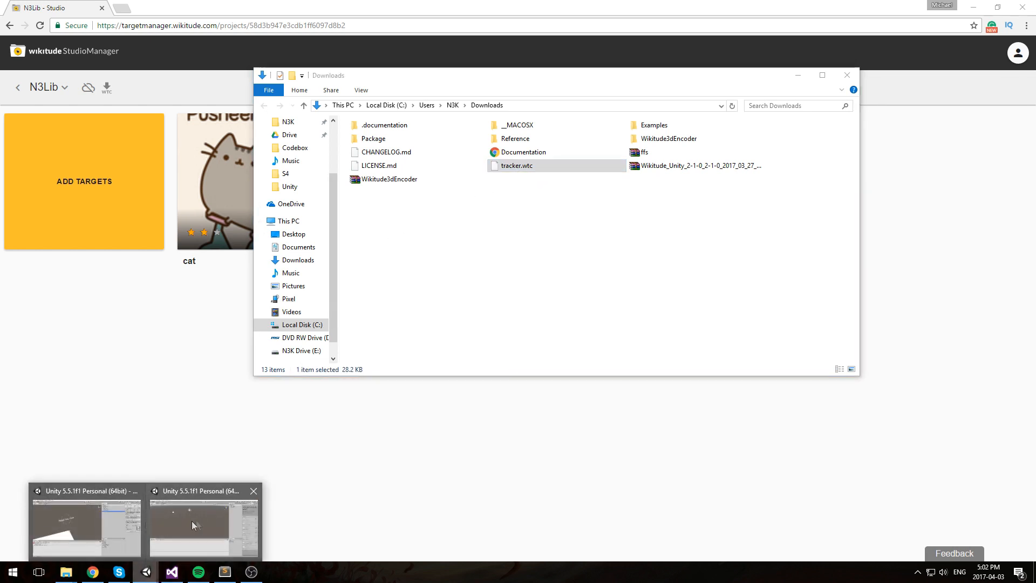
pyautogui.click(196, 519)
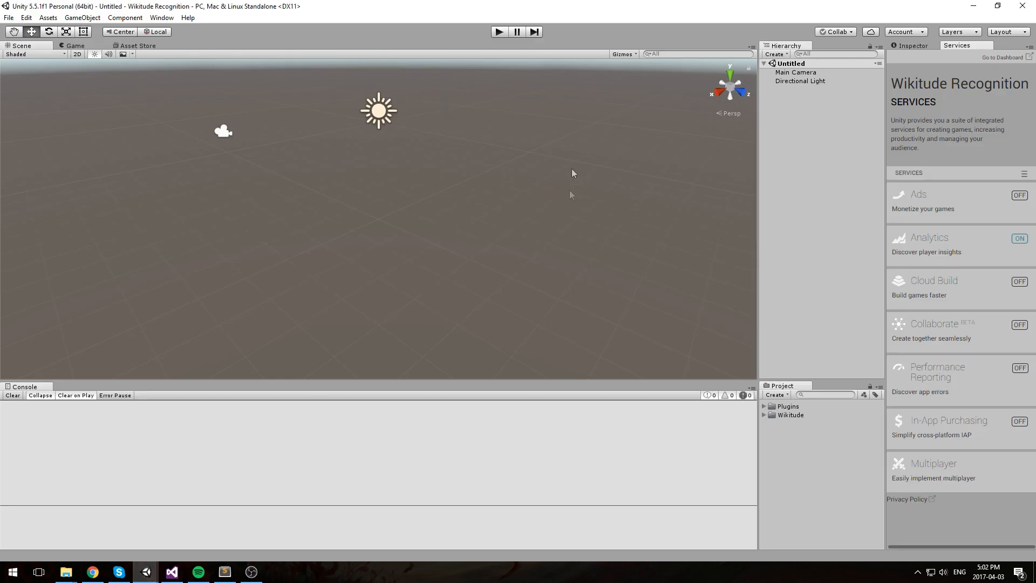
pyautogui.keyDown('alt'); pyautogui.moveTo(623, 167); pyautogui.dragTo(455, 247); pyautogui.keyUp('alt')
pyautogui.moveTo(454, 246); pyautogui.dragTo(467, 210, button='middle')
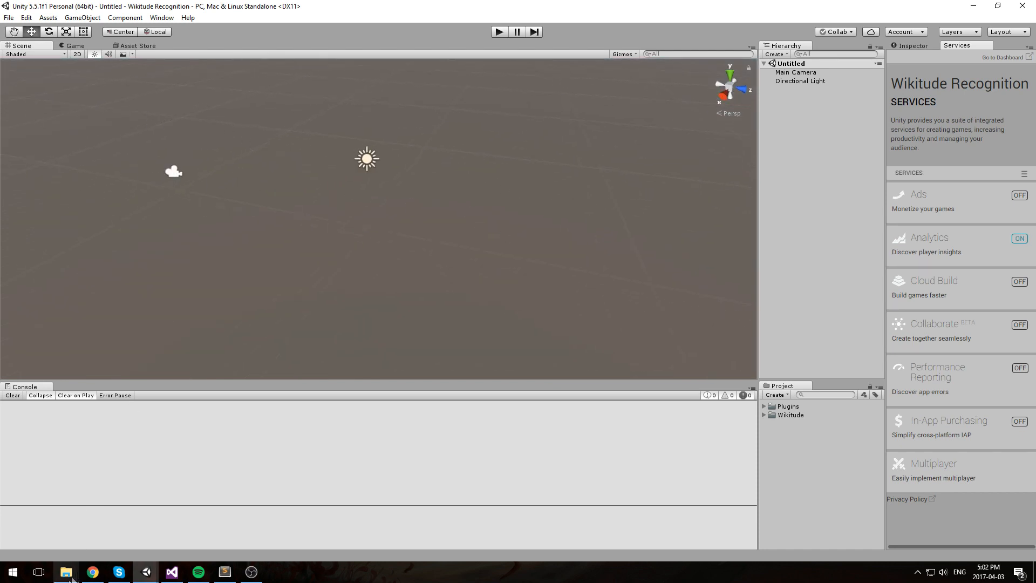
pyautogui.moveTo(65, 571)
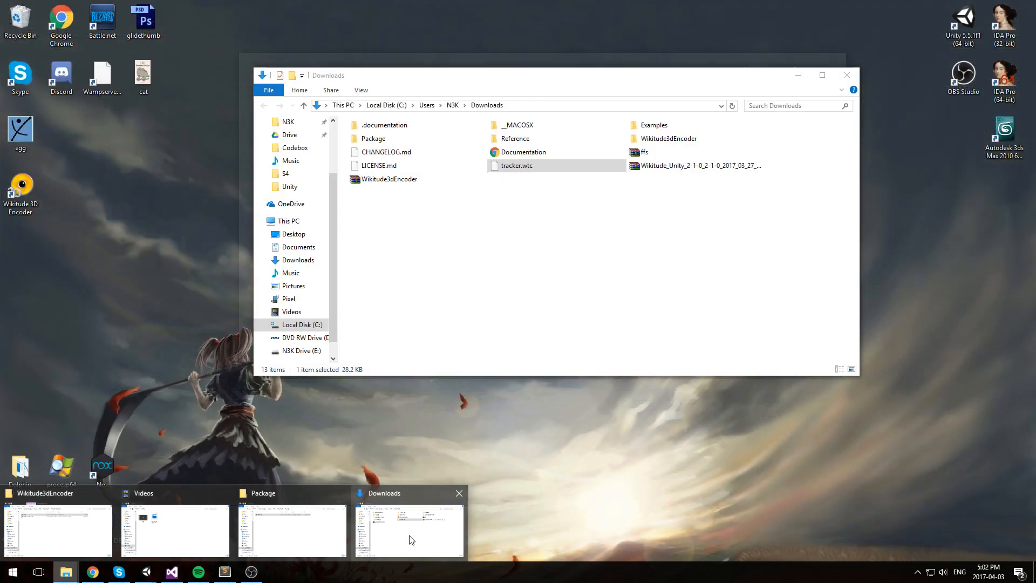
pyautogui.click(411, 540)
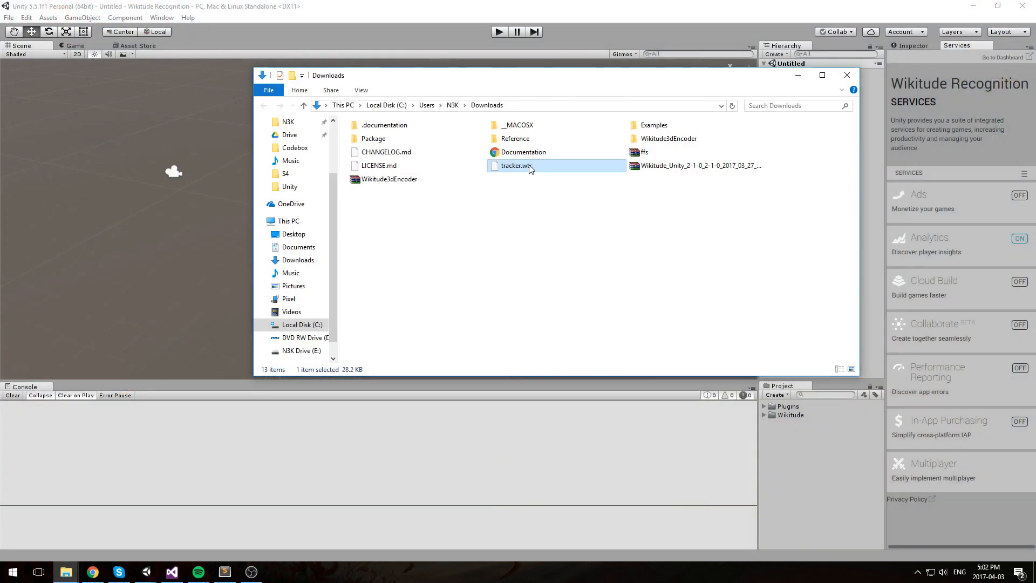
pyautogui.moveTo(532, 167); pyautogui.dragTo(808, 467)
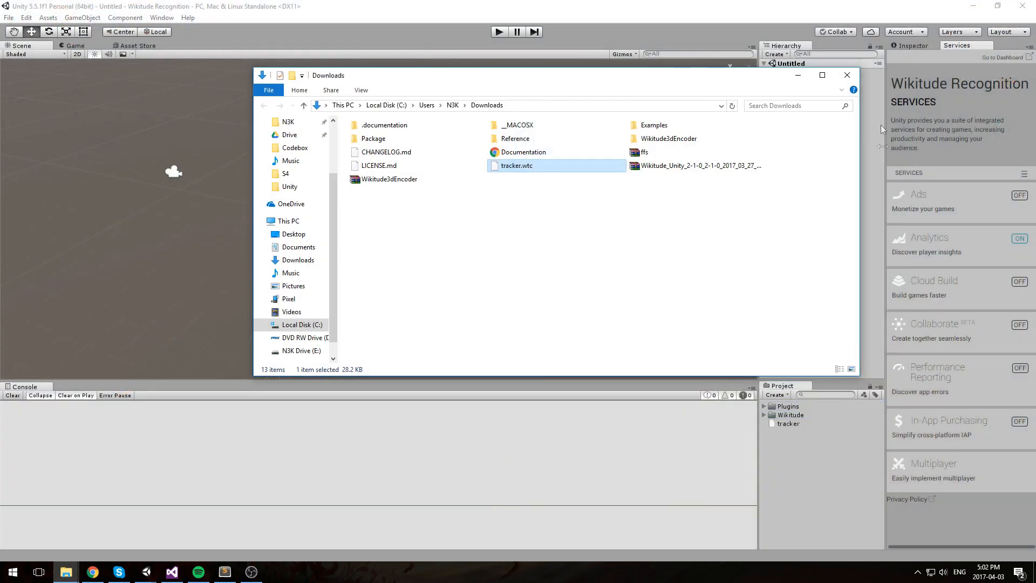
pyautogui.click(847, 76)
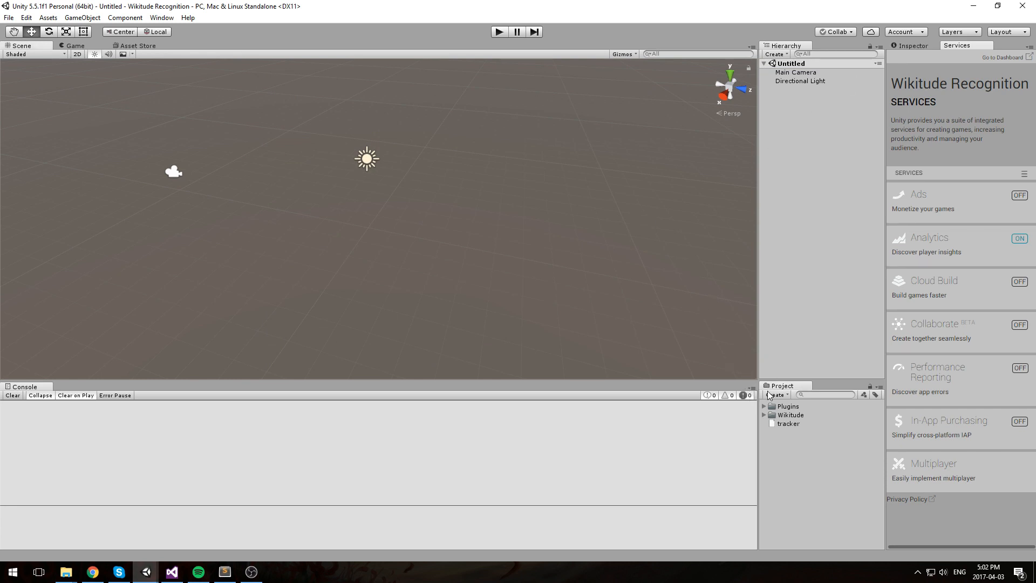
# Step: Create a StreamingAssets folder in the project assets and move the tracker file into it
pyautogui.rightClick(808, 460)
pyautogui.moveTo(837, 265)
pyautogui.click(771, 268)
pyautogui.write('Str')
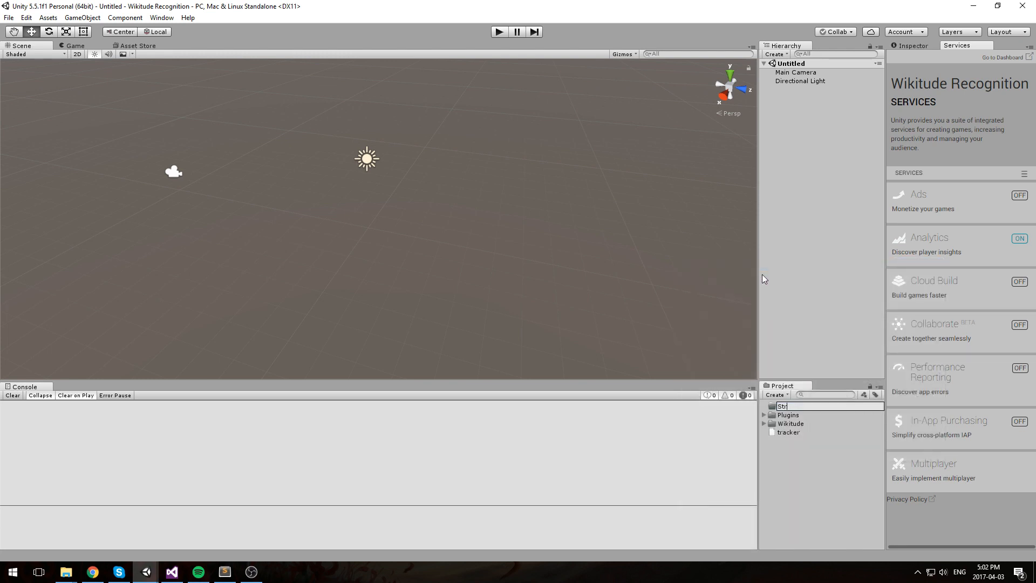
pyautogui.write('eamingAssets')
pyautogui.press('Return')
pyautogui.moveTo(797, 432); pyautogui.dragTo(804, 419)
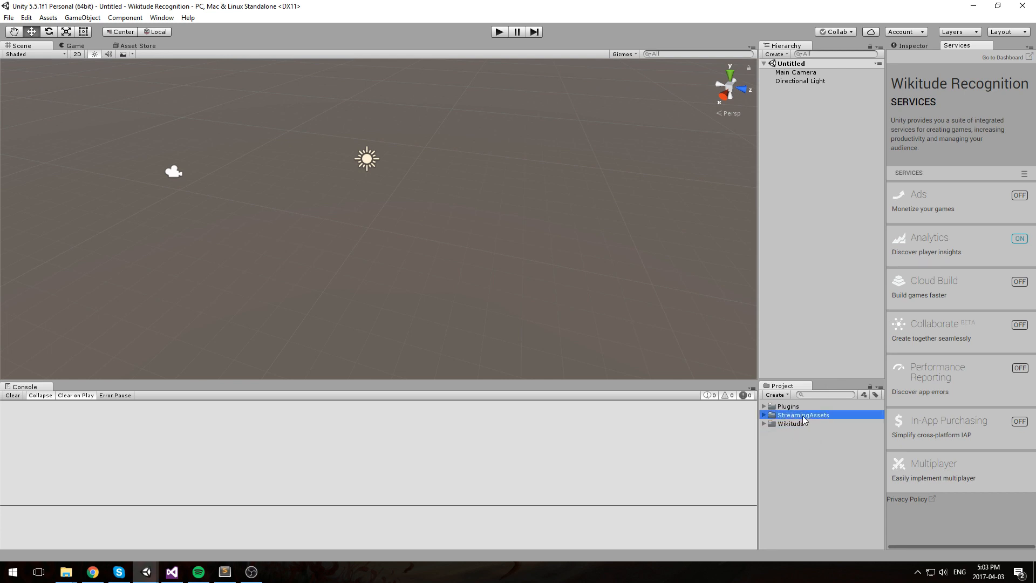
pyautogui.click(764, 415)
# Step: Save the current scene as Game in the project's Assets folder
pyautogui.moveTo(745, 201); pyautogui.dragTo(561, 203, button='right')
pyautogui.hotkey('ctrl', 's')
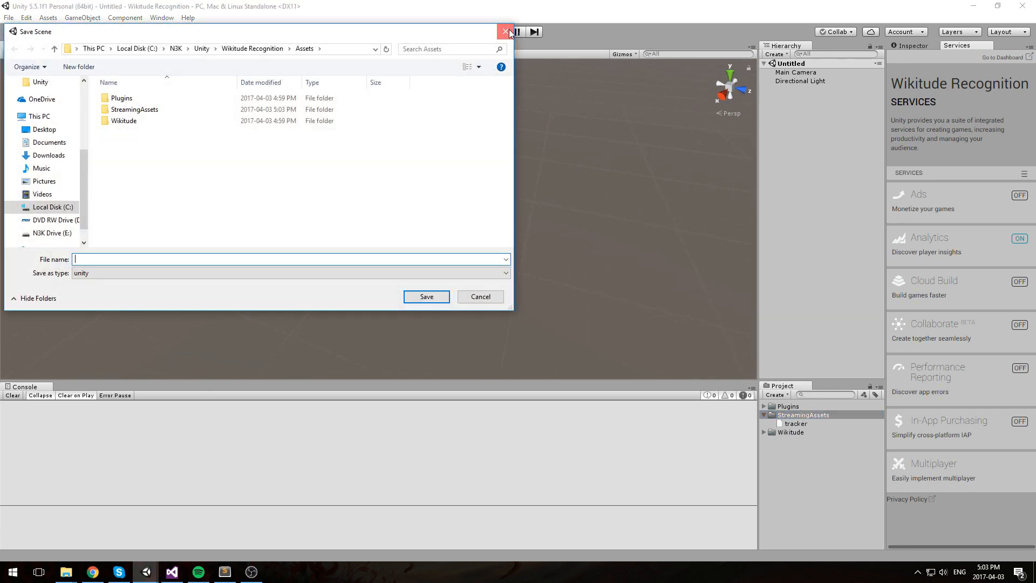
pyautogui.click(506, 32)
pyautogui.hotkey('ctrl', 's')
pyautogui.write('Game')
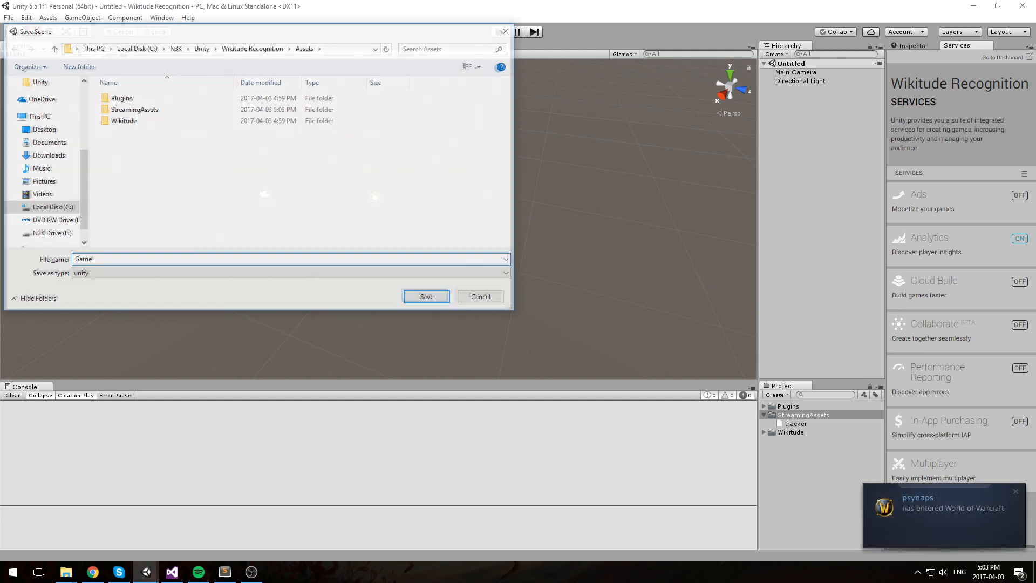
pyautogui.press('Return')
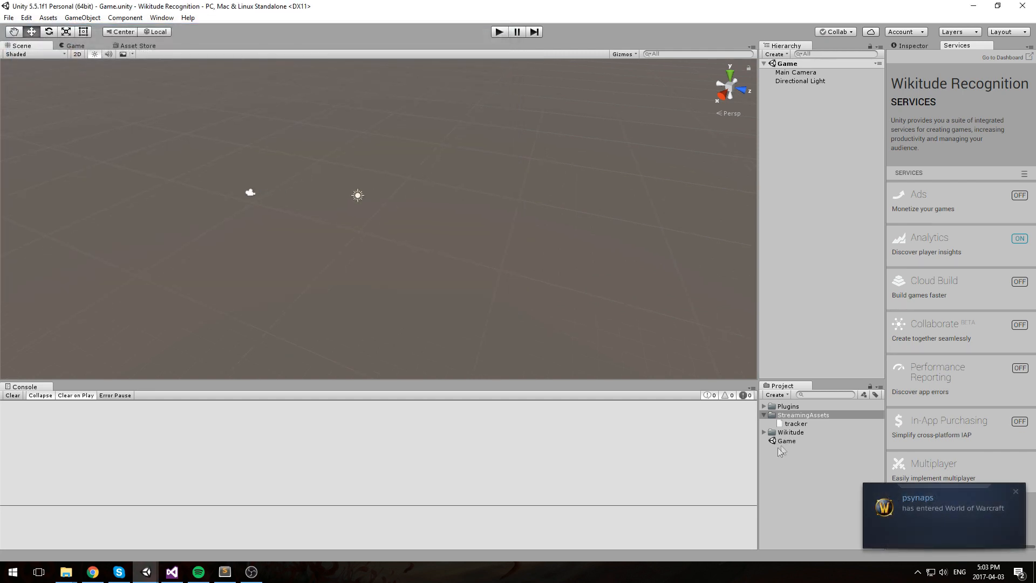
pyautogui.click(764, 414)
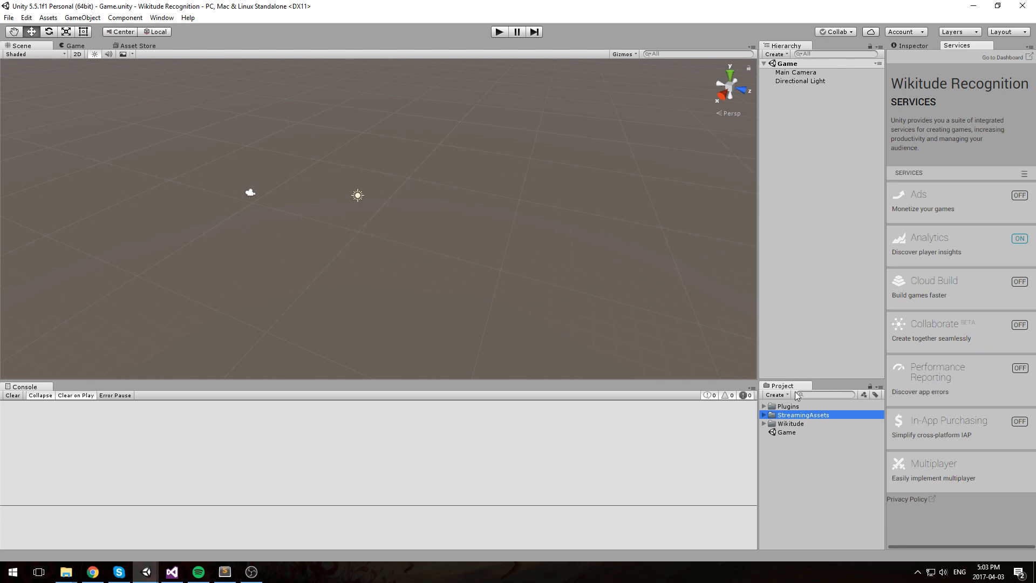
pyautogui.click(764, 415)
pyautogui.moveTo(415, 156); pyautogui.dragTo(445, 171, button='middle')
pyautogui.scroll(-3, 449, 167)
pyautogui.click(452, 164)
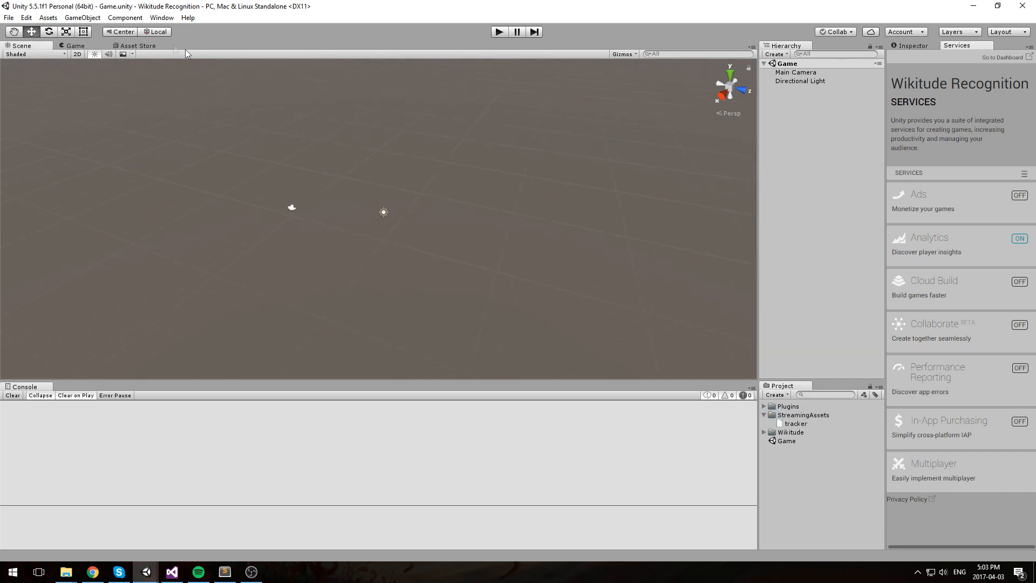
# Step: Open the WTC Editor and view the cat target in the tracker collection
pyautogui.click(167, 21)
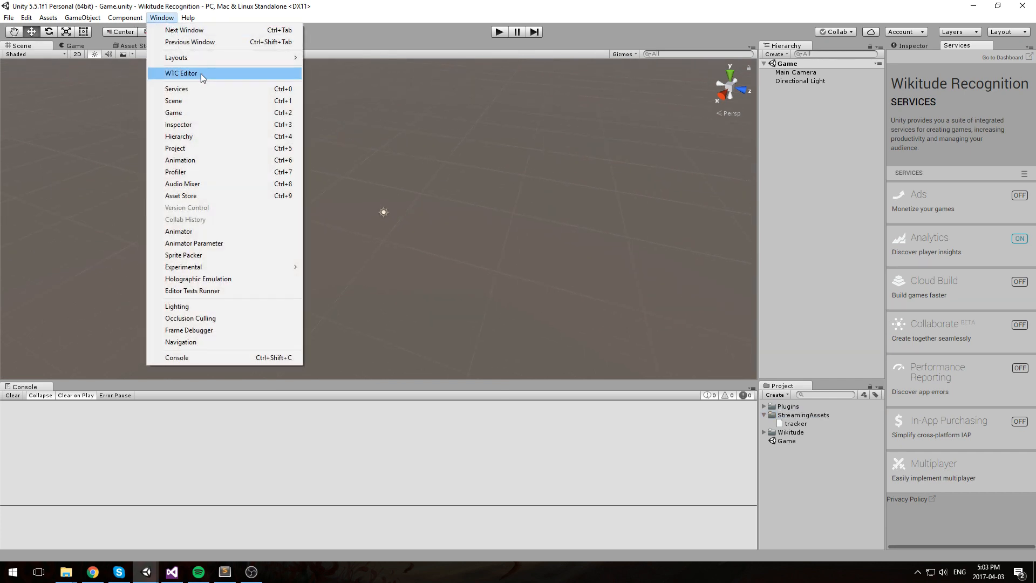
pyautogui.click(227, 77)
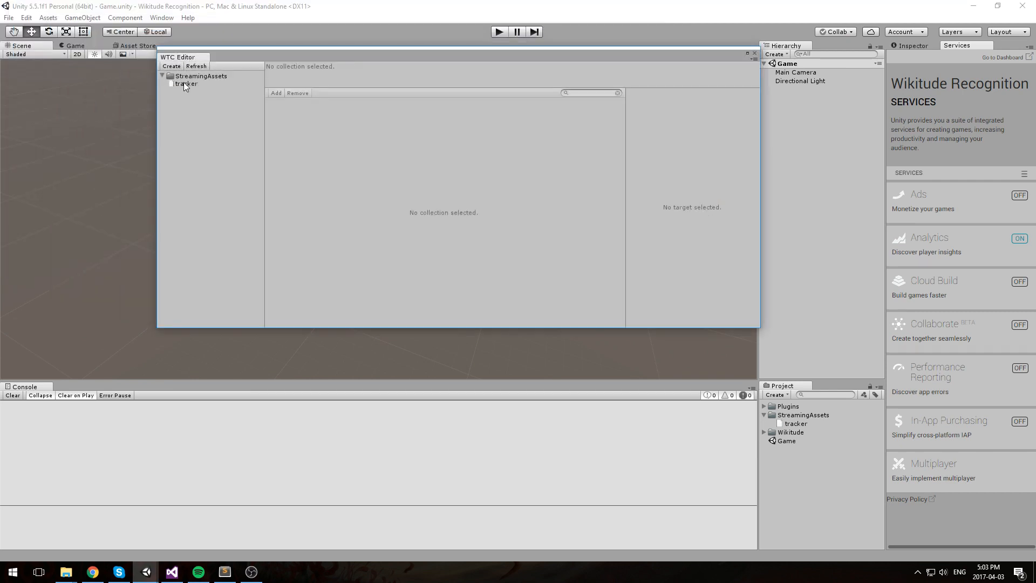
pyautogui.click(184, 83)
pyautogui.click(300, 123)
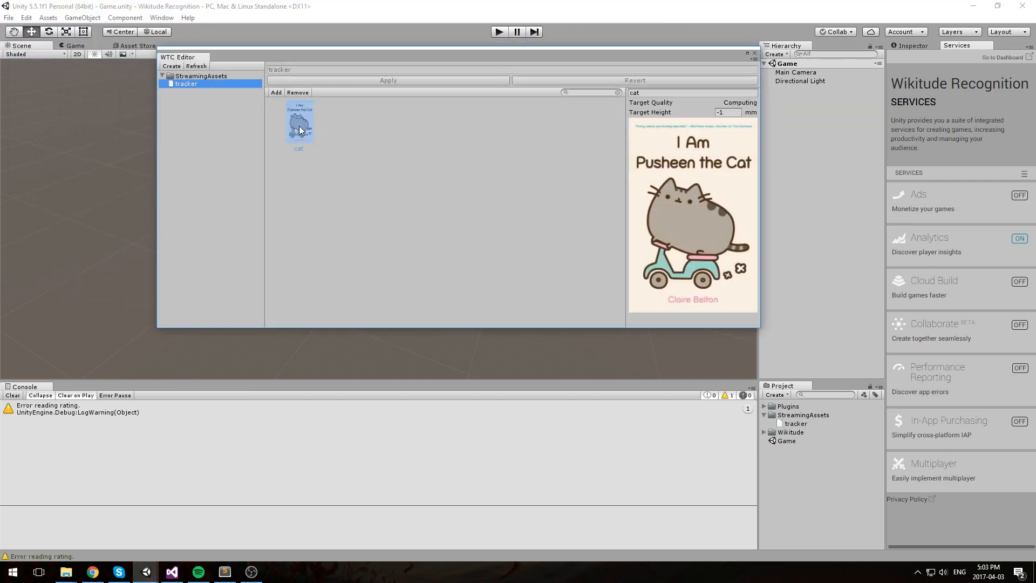
pyautogui.click(347, 136)
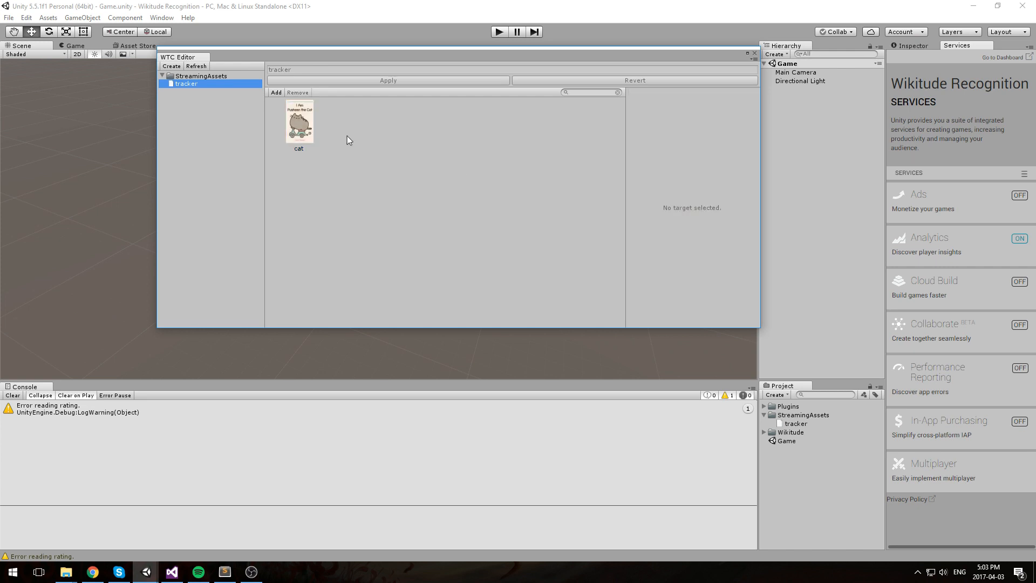
# Step: Check the texture picker for adding another target, close it and reselect the cat target
pyautogui.click(273, 93)
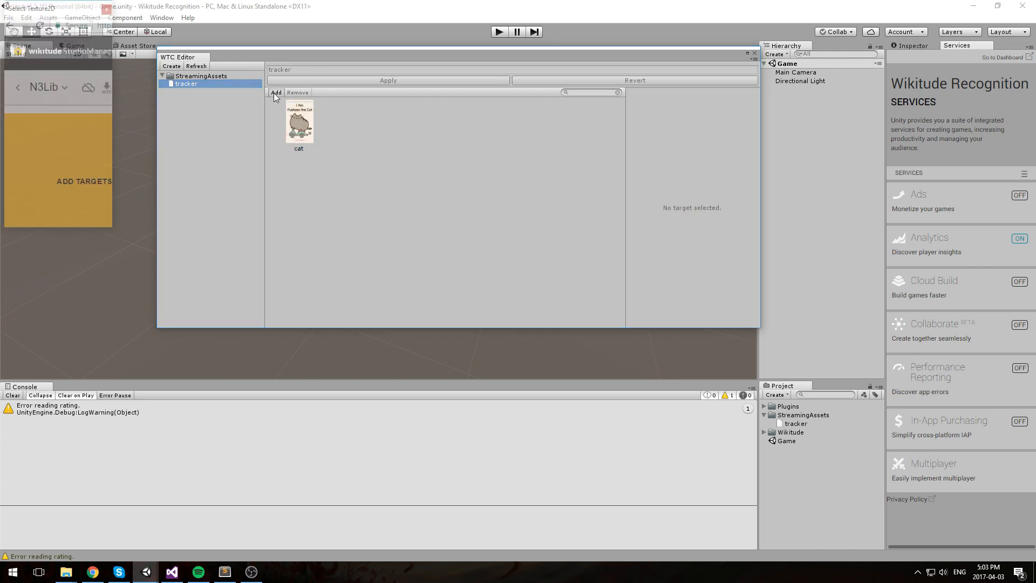
pyautogui.click(106, 10)
pyautogui.click(298, 120)
pyautogui.click(482, 136)
pyautogui.click(299, 123)
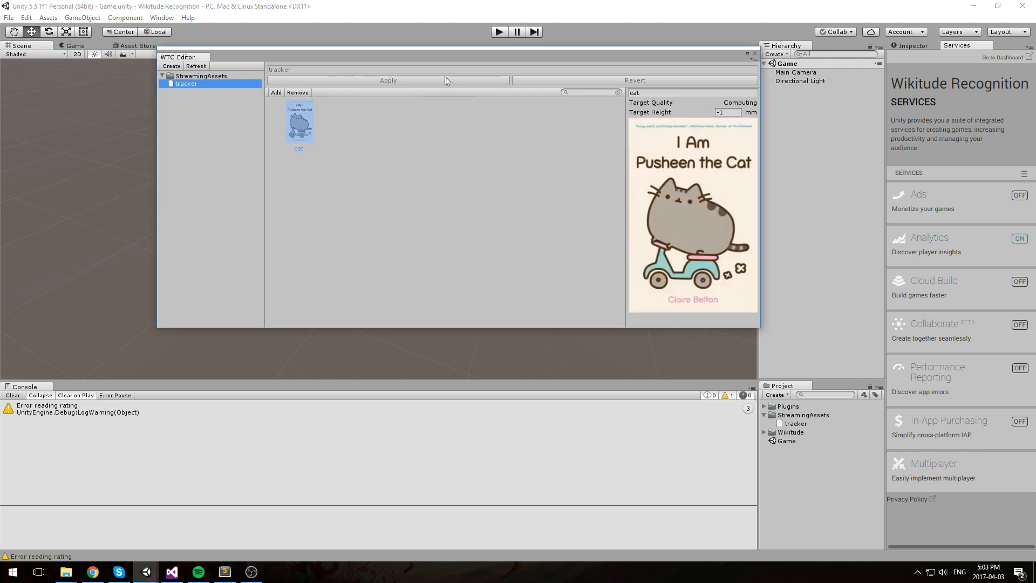
# Step: Close the WTC Editor and add the WikitudeCamera prefab from the Wikitude Prefabs folder to the Game scene
pyautogui.click(755, 52)
pyautogui.click(804, 424)
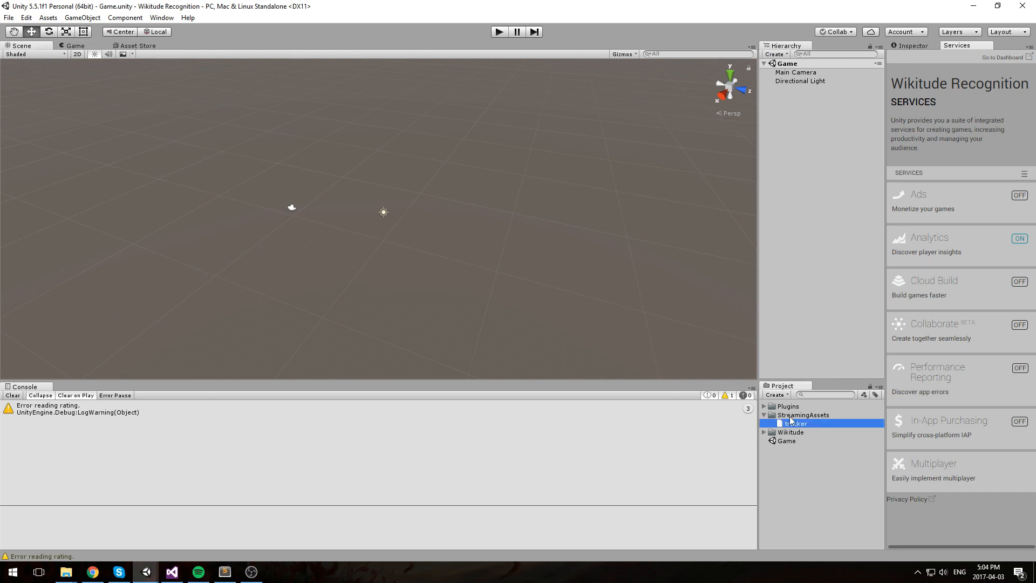
pyautogui.keyDown('alt'); pyautogui.moveTo(692, 292); pyautogui.dragTo(505, 230); pyautogui.keyUp('alt')
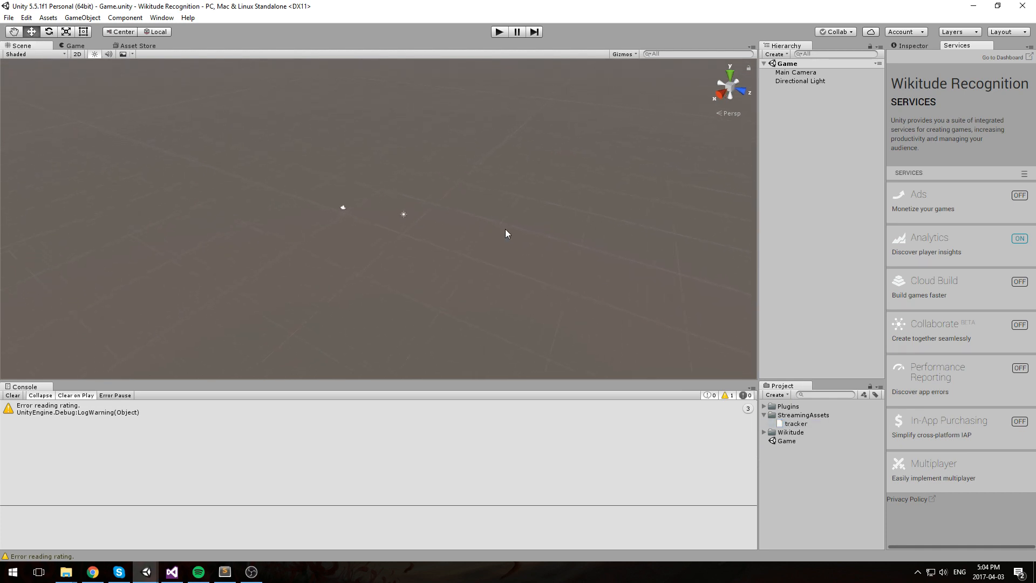
pyautogui.click(769, 423)
pyautogui.click(764, 415)
pyautogui.click(764, 423)
pyautogui.click(771, 450)
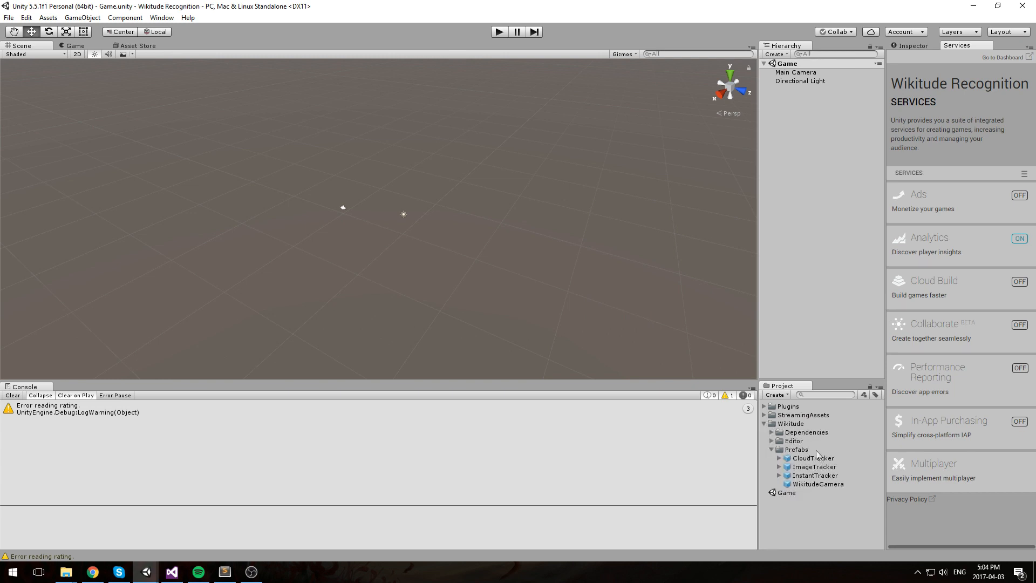
pyautogui.moveTo(822, 483); pyautogui.dragTo(797, 90)
pyautogui.press('f')
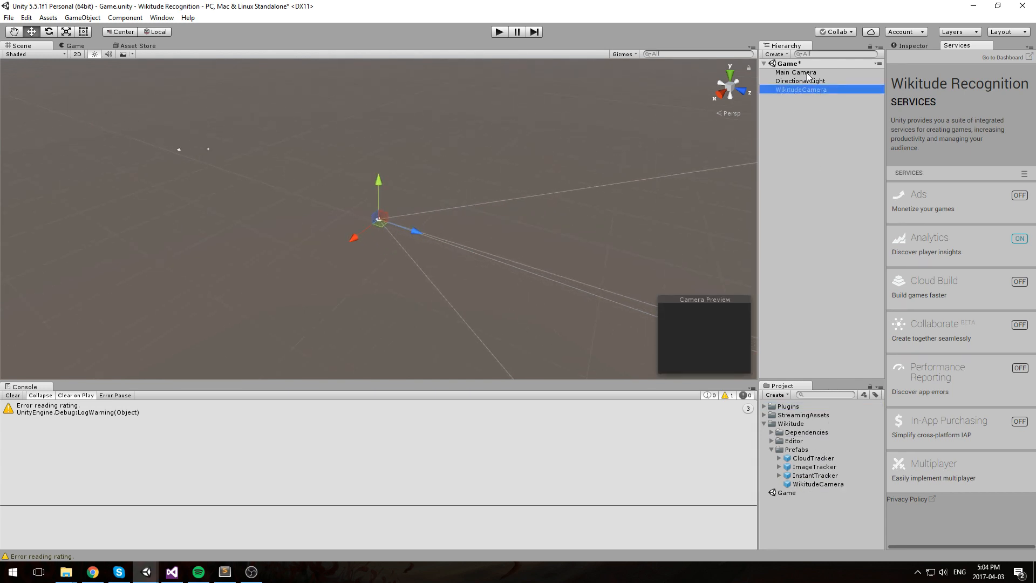
# Step: Delete the Main Camera from the scene, select the WikitudeCamera to show its properties, and save the scene
pyautogui.click(929, 45)
pyautogui.click(804, 72)
pyautogui.press('Delete')
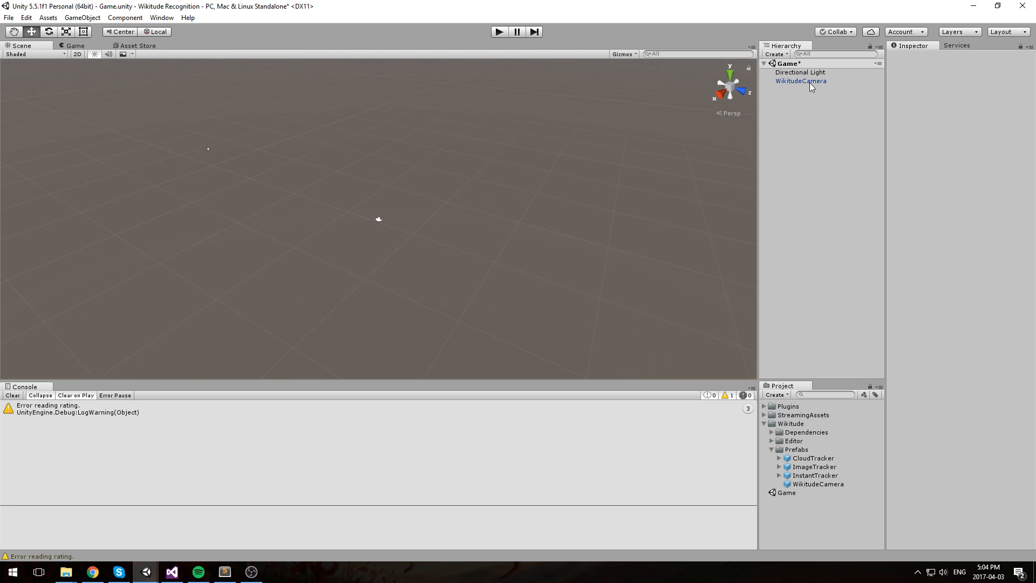
pyautogui.click(810, 82)
pyautogui.hotkey('ctrl', 's')
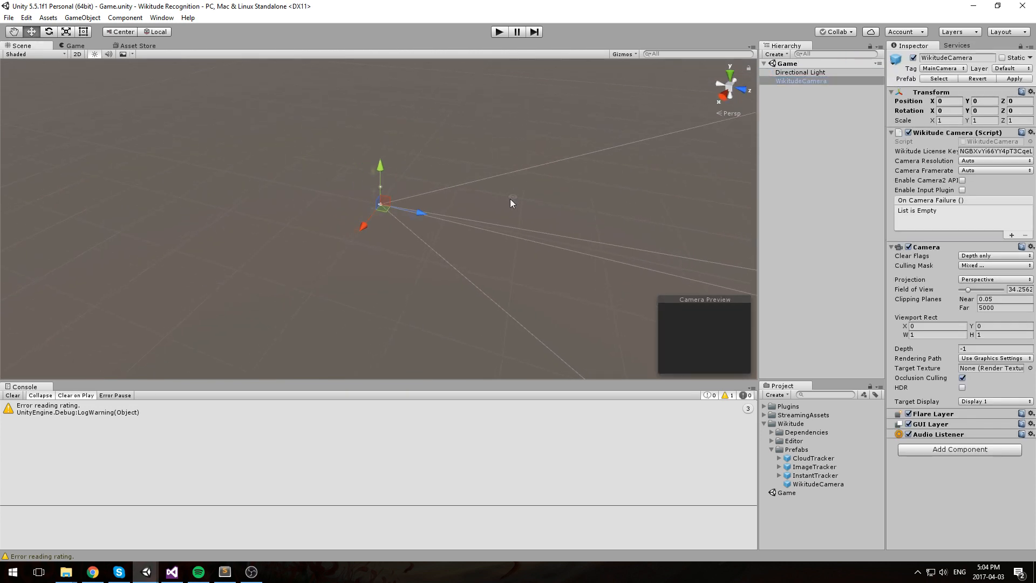
# Step: Review the WikitudeCamera's resolution options, keep Auto, and collapse its Wikitude Camera and Camera components
pyautogui.moveTo(510, 199)
pyautogui.keyDown('alt'); pyautogui.mouseDown()
pyautogui.moveTo(433, 196)
pyautogui.moveTo(452, 150)
pyautogui.moveTo(463, 174)
pyautogui.moveTo(514, 201)
pyautogui.mouseUp(); pyautogui.keyUp('alt')
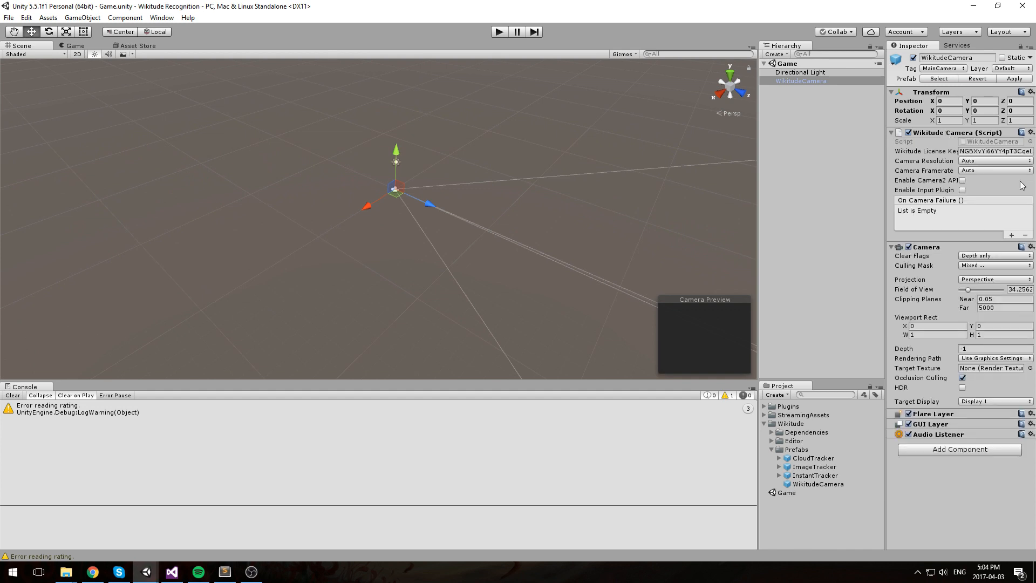
pyautogui.click(967, 165)
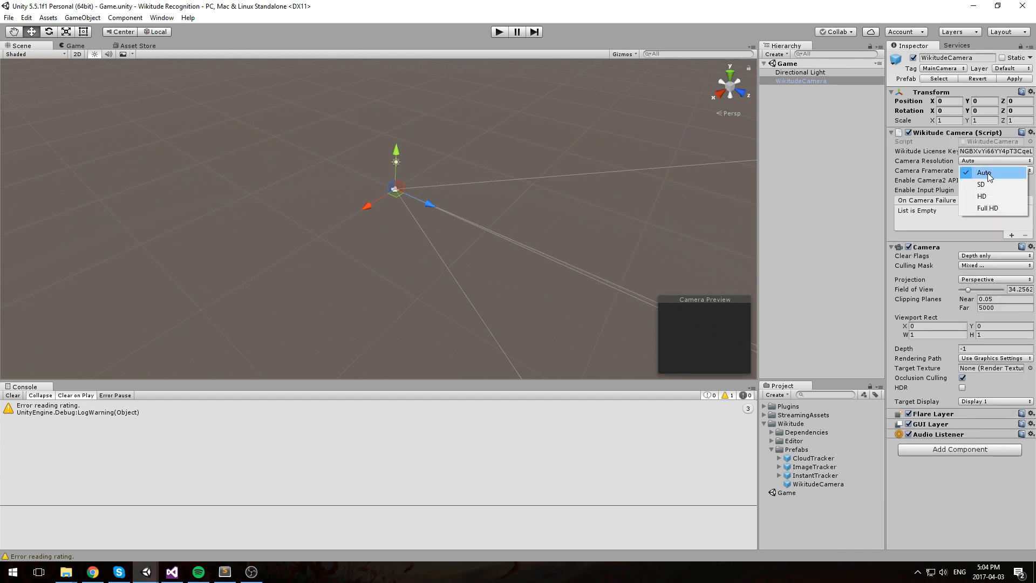
pyautogui.click(988, 173)
pyautogui.click(987, 161)
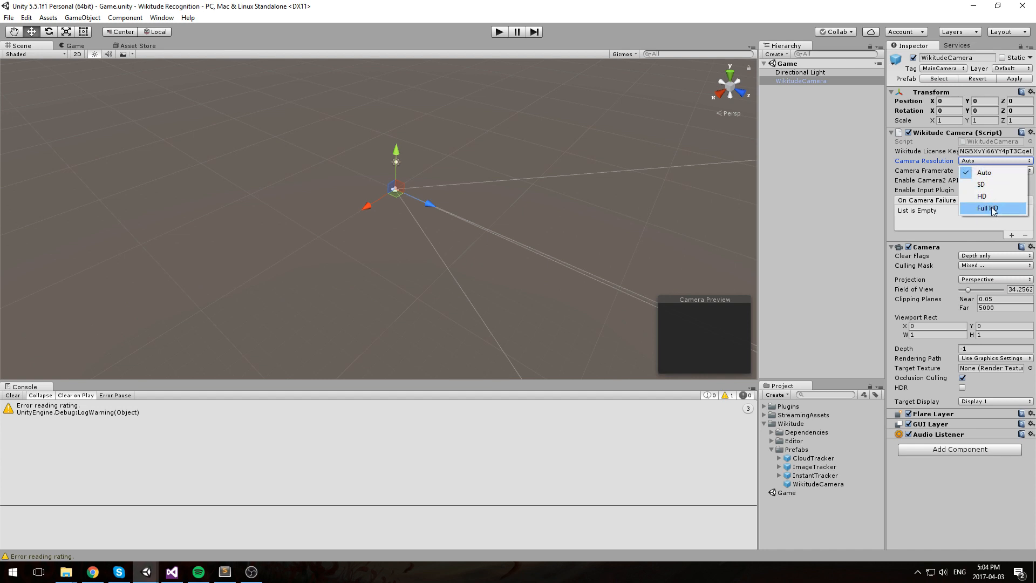
pyautogui.click(983, 175)
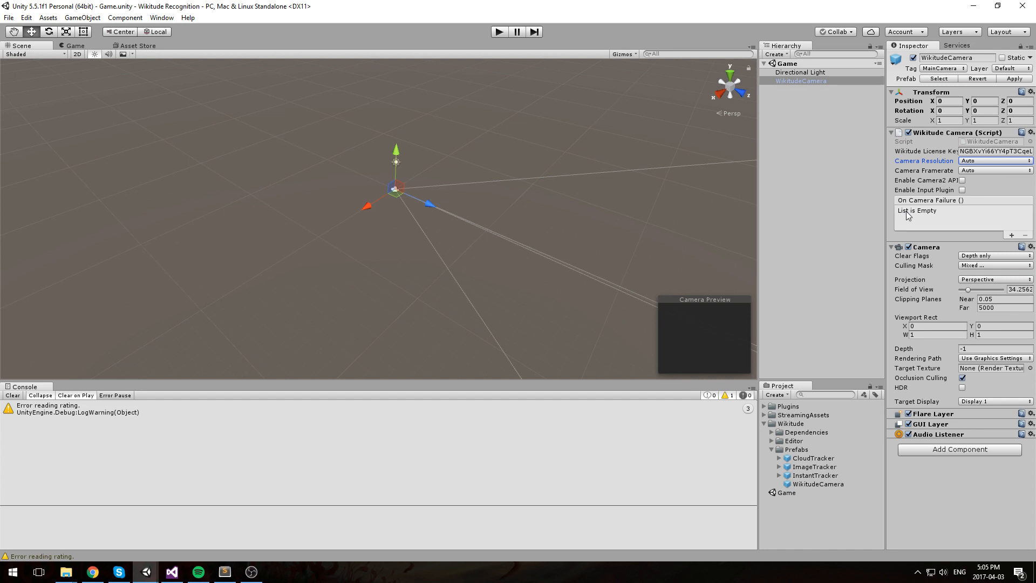
pyautogui.click(947, 132)
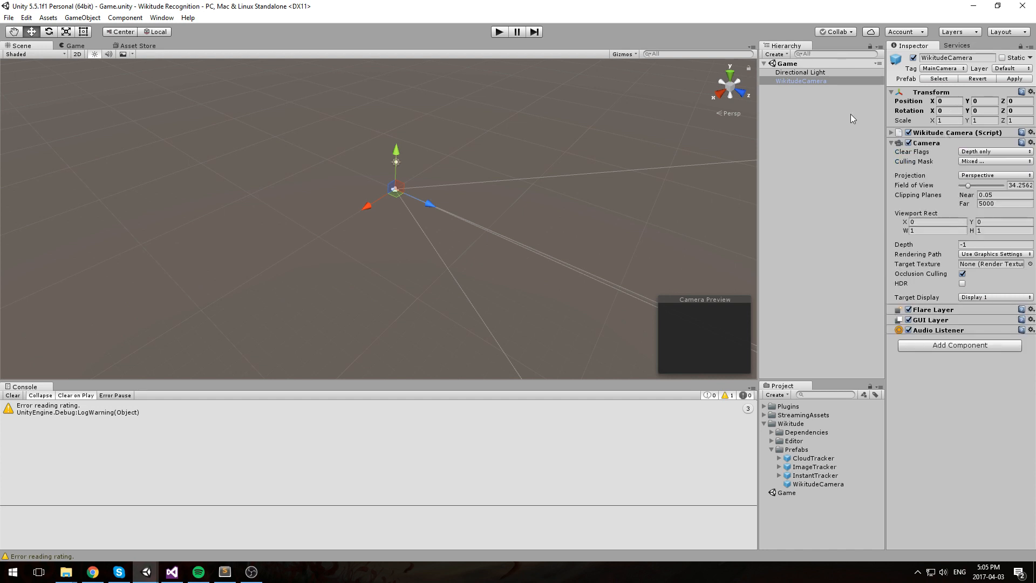
pyautogui.click(937, 144)
# Step: Add the ImageTracker prefab to the scene, expand it and select its Trackable child
pyautogui.moveTo(815, 467); pyautogui.dragTo(855, 225)
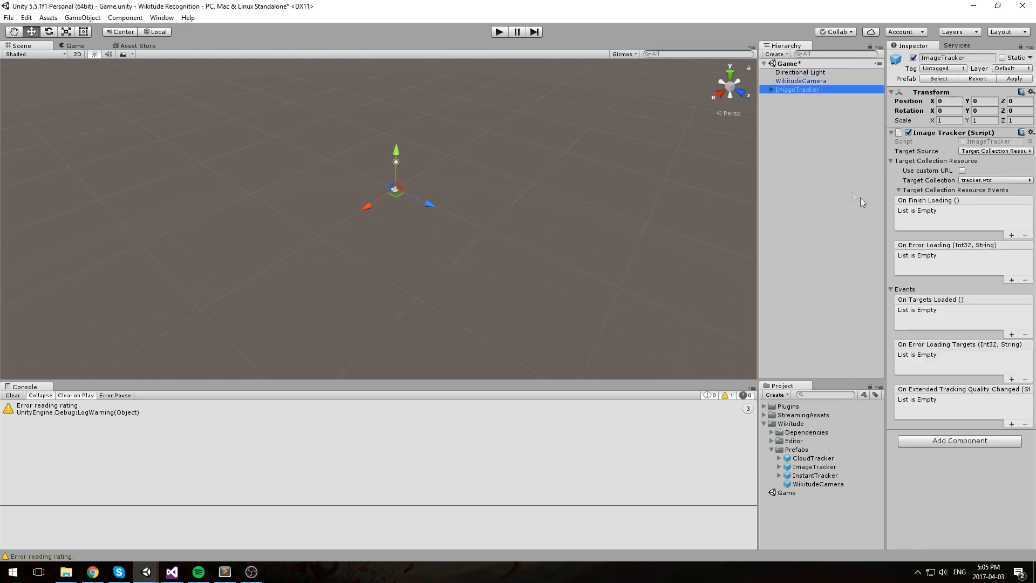
pyautogui.click(771, 89)
pyautogui.click(799, 98)
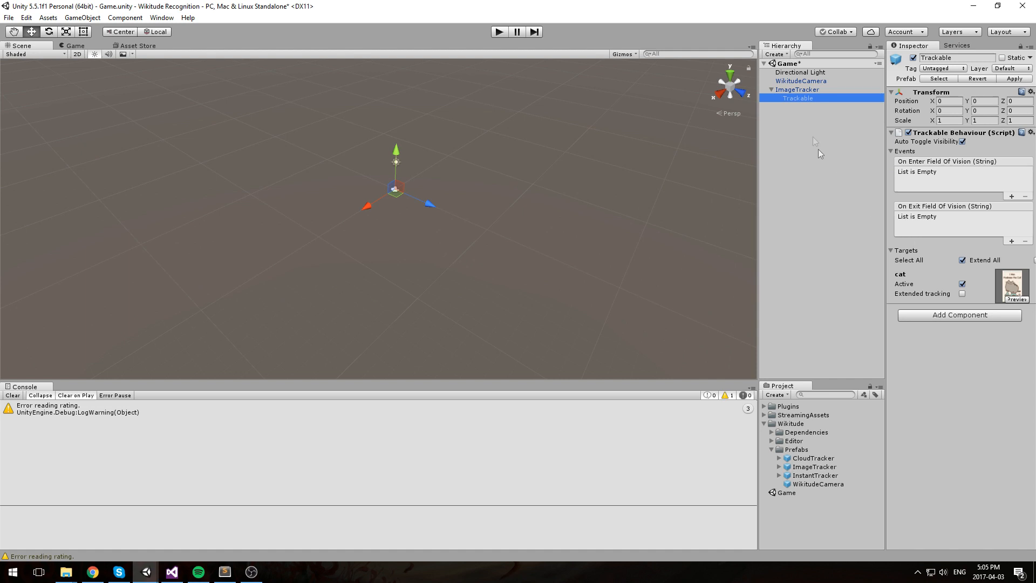
# Step: Examine the ImageTracker, Trackable and WikitudeCamera objects in the scene, along with the tracker file in the StreamingAssets folder
pyautogui.click(806, 90)
pyautogui.doubleClick(805, 99)
pyautogui.moveTo(445, 172); pyautogui.dragTo(497, 178, button='right')
pyautogui.scroll(5, 473, 218)
pyautogui.moveTo(473, 218); pyautogui.dragTo(711, 213, button='right')
pyautogui.moveTo(642, 237); pyautogui.dragTo(788, 186, button='middle')
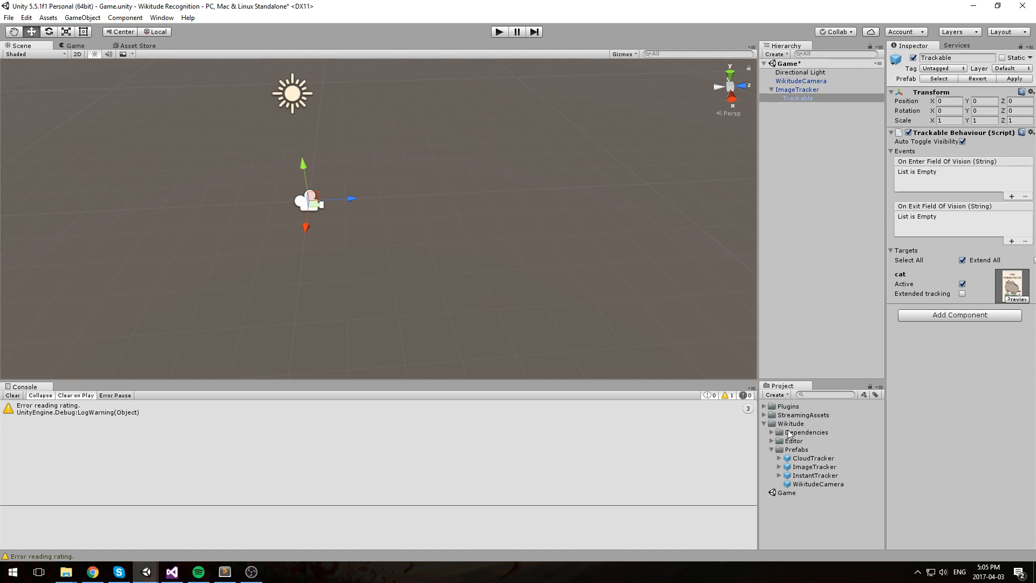
pyautogui.click(765, 415)
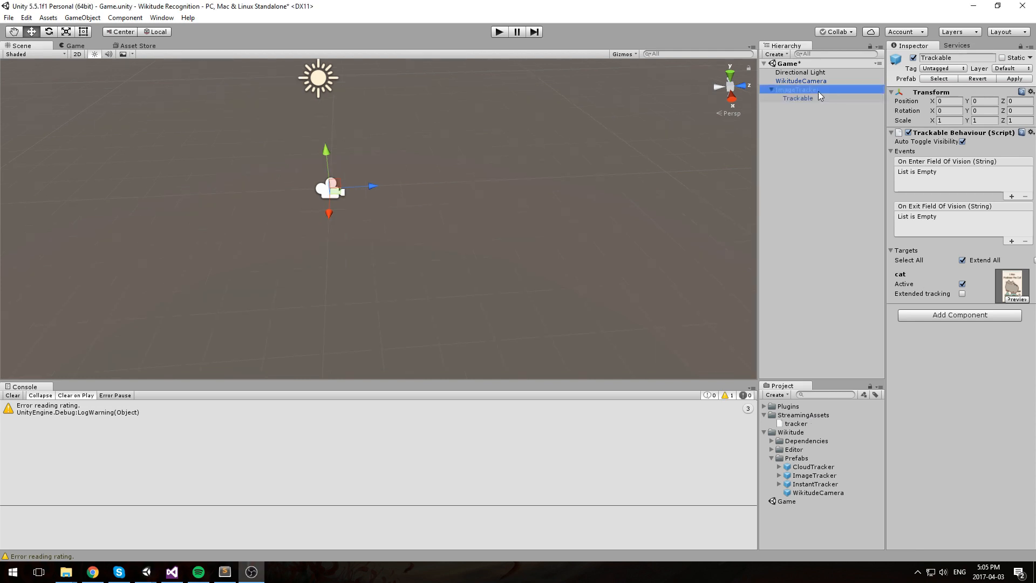
pyautogui.click(817, 91)
pyautogui.moveTo(571, 172); pyautogui.dragTo(576, 193, button='middle')
pyautogui.moveTo(576, 193); pyautogui.dragTo(537, 208, button='right')
pyautogui.scroll(4, 604, 232)
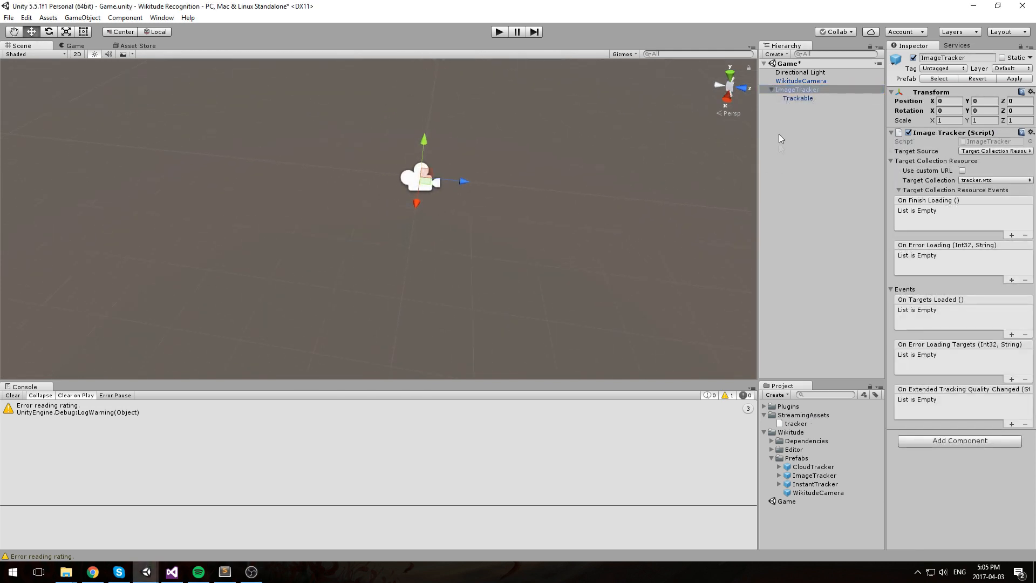
pyautogui.click(810, 99)
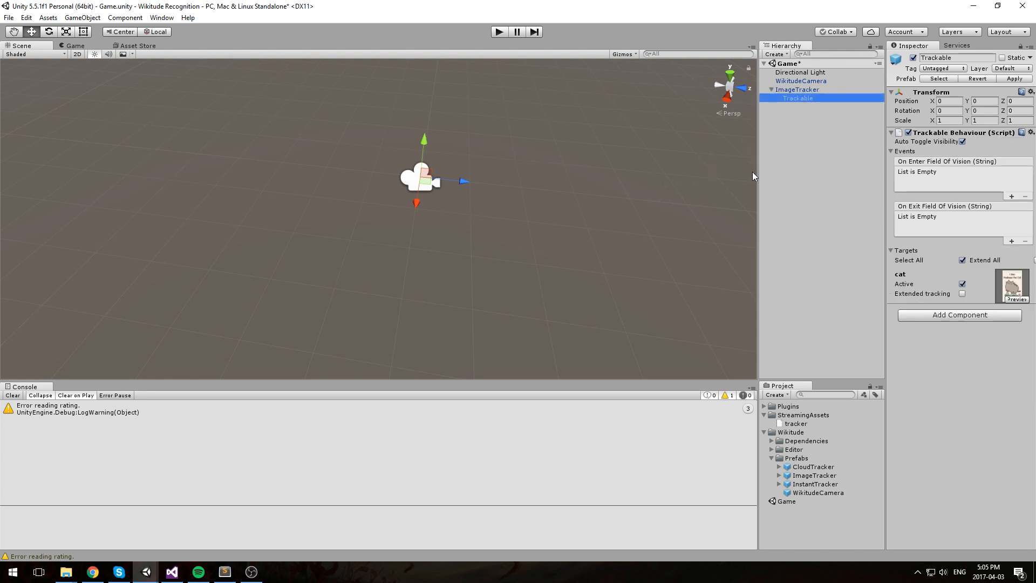
pyautogui.click(801, 81)
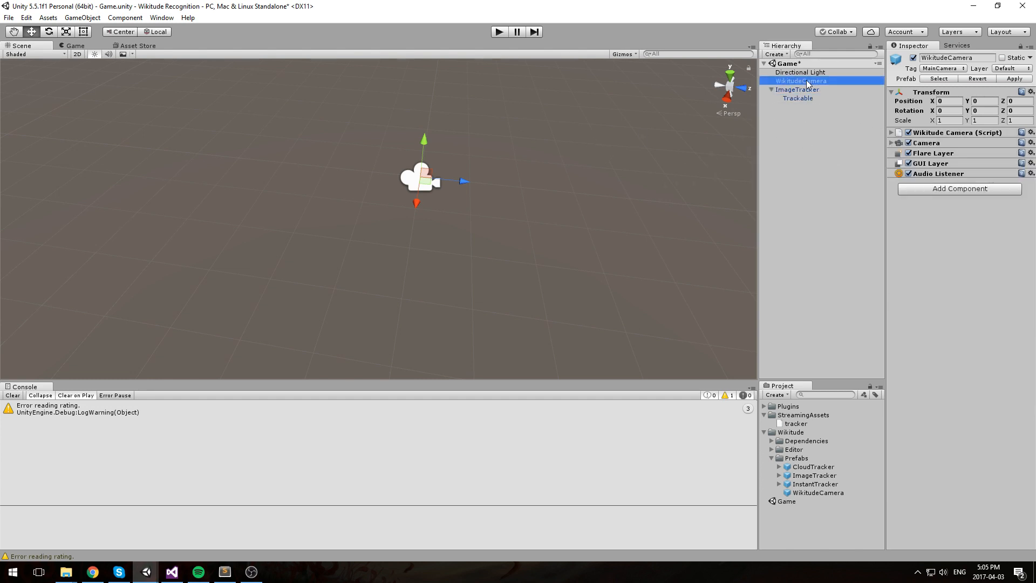
# Step: Try the Cloud Recognition Service target source on the ImageTracker, look over its settings, and switch back to Target Collection Resource
pyautogui.click(798, 90)
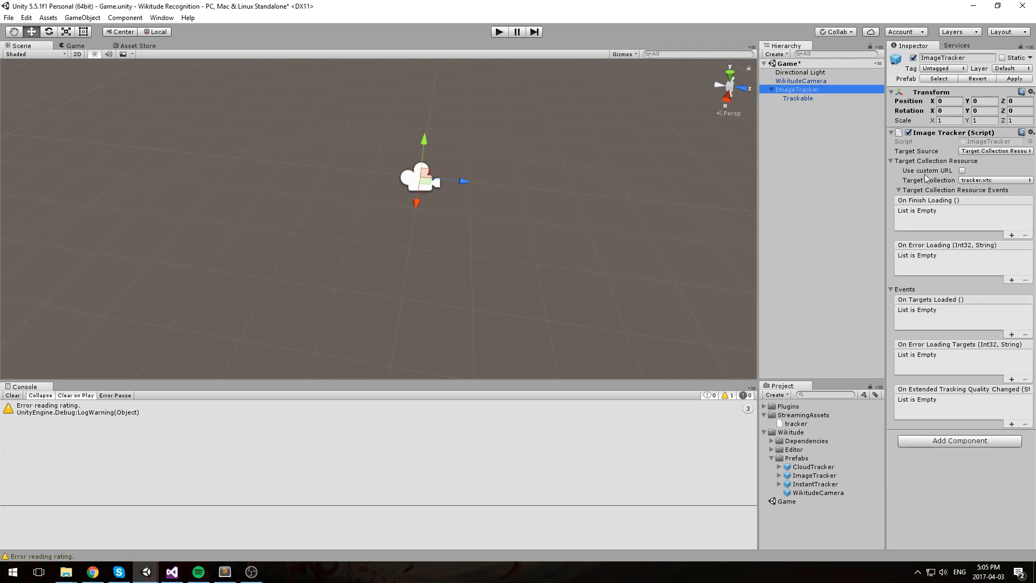
pyautogui.click(975, 153)
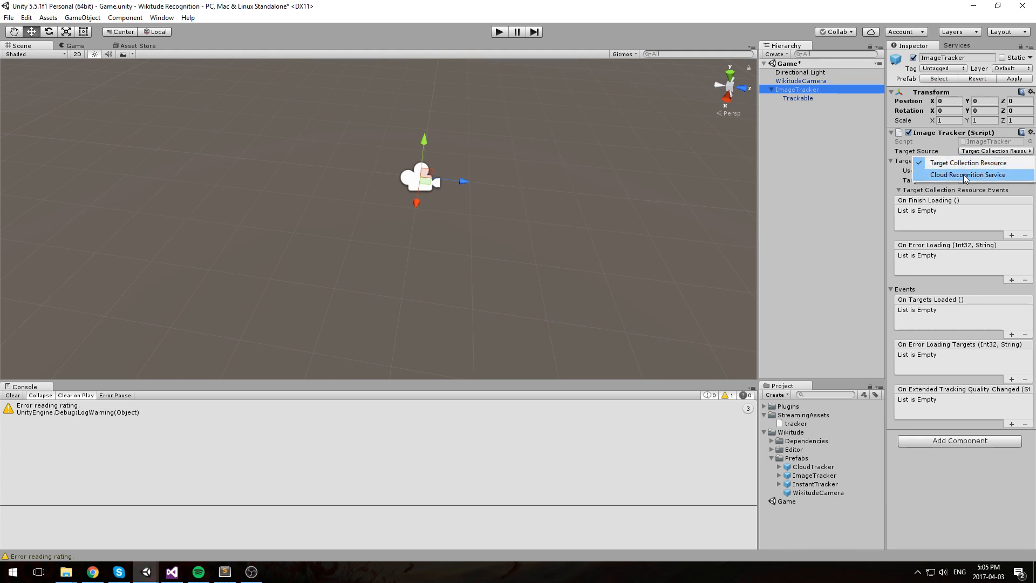
pyautogui.click(965, 175)
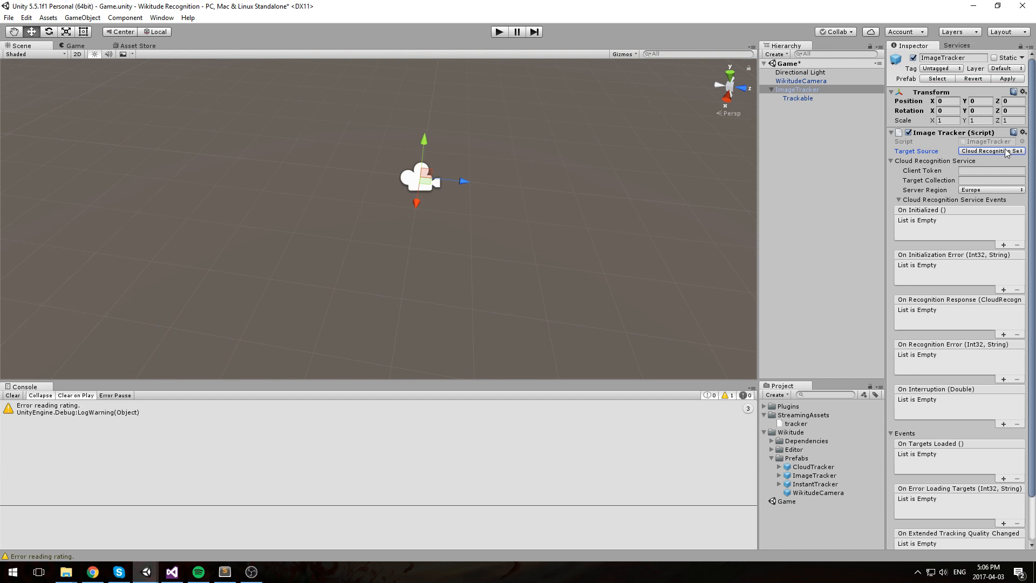
pyautogui.scroll(-3, 939, 208)
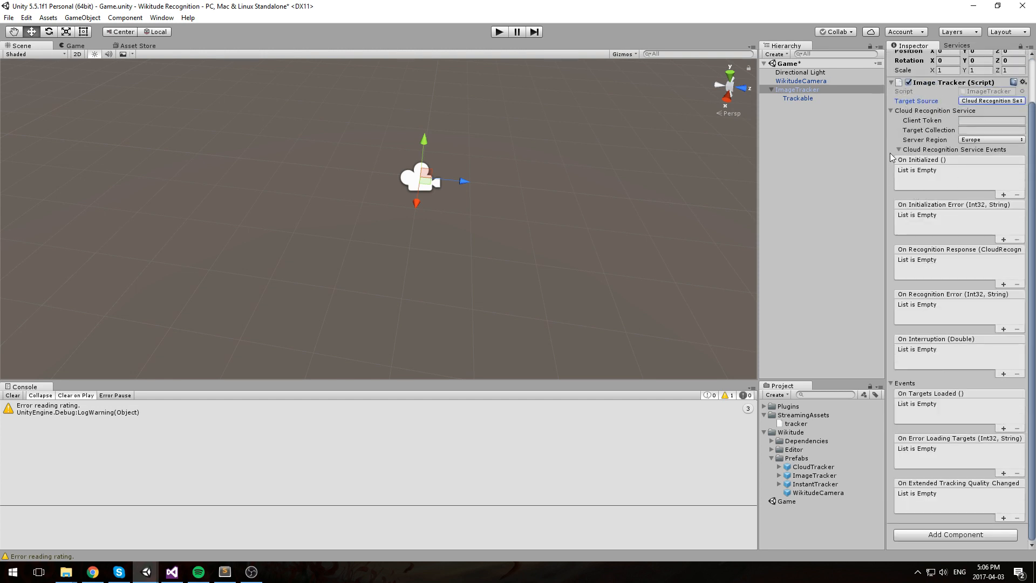
pyautogui.scroll(3, 932, 188)
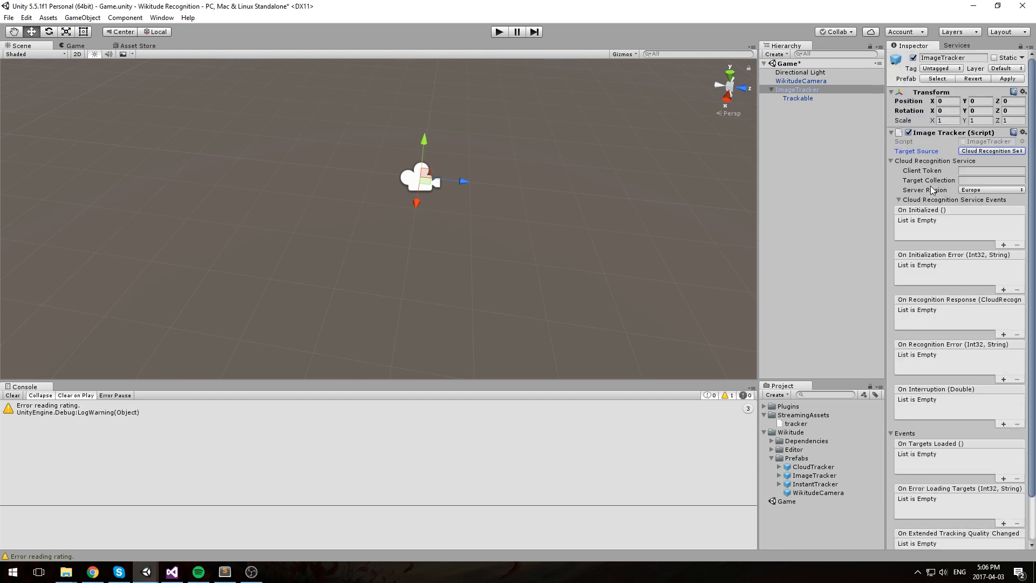
pyautogui.click(996, 152)
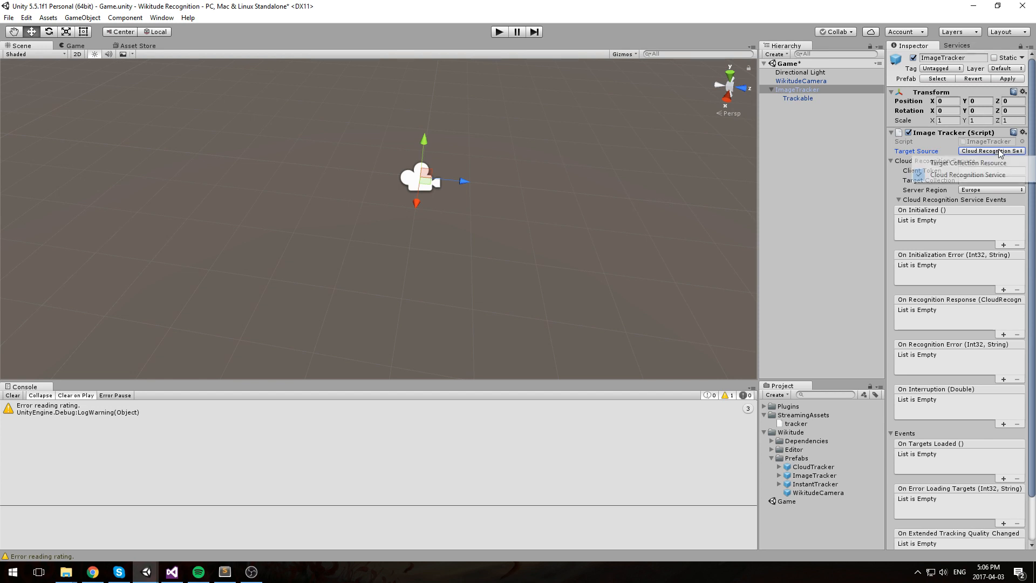
pyautogui.click(960, 164)
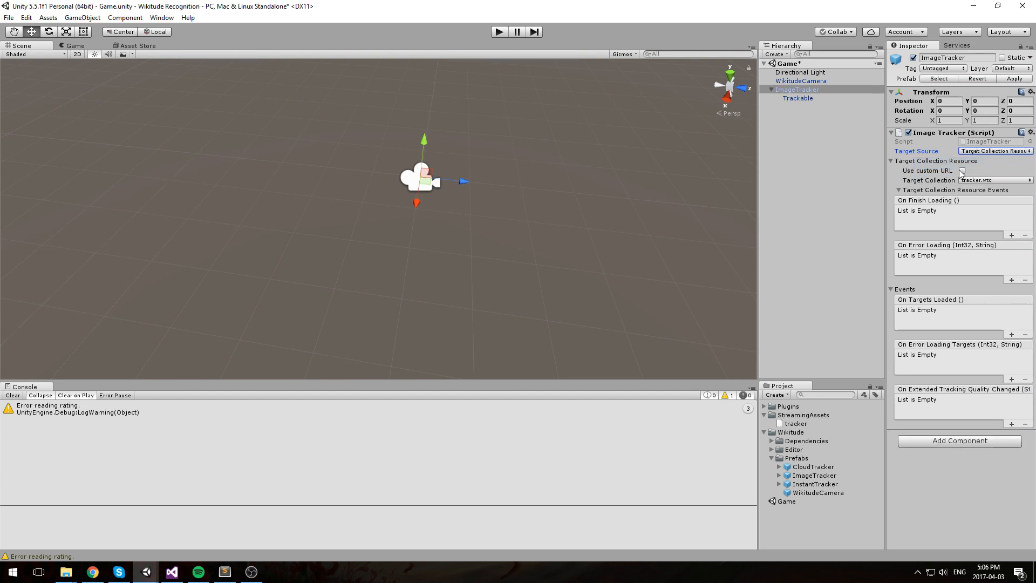
# Step: Select tracker.wtc as the ImageTracker's target collection
pyautogui.moveTo(632, 234); pyautogui.dragTo(586, 270, button='middle')
pyautogui.keyDown('alt'); pyautogui.moveTo(586, 270); pyautogui.dragTo(533, 222); pyautogui.keyUp('alt')
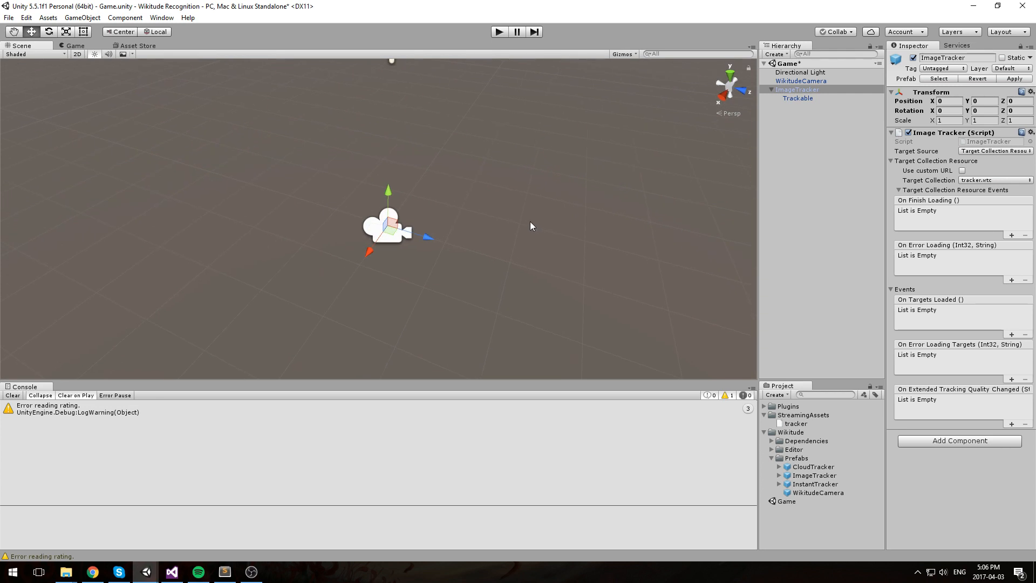
pyautogui.moveTo(667, 193); pyautogui.dragTo(642, 179, button='middle')
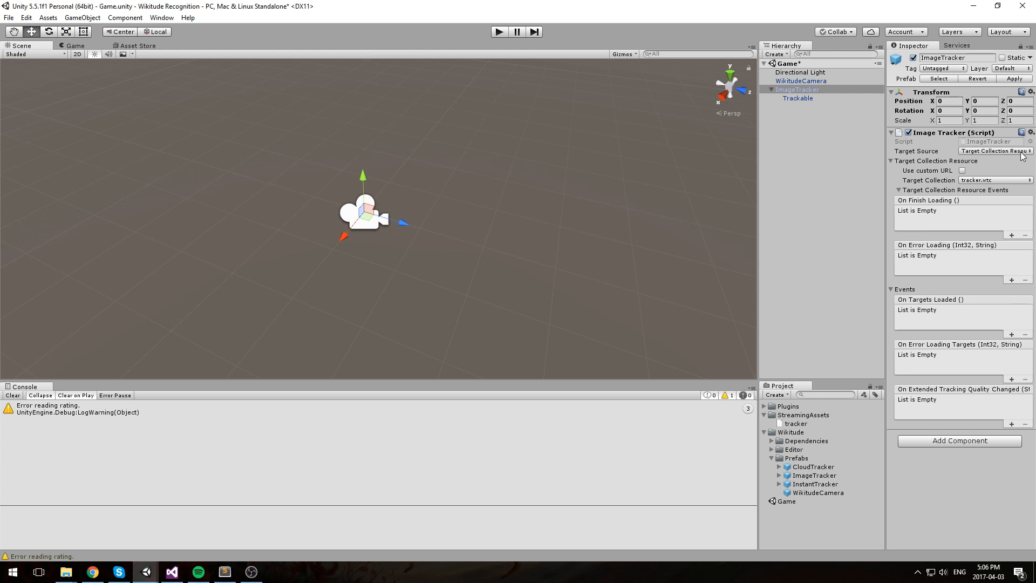
pyautogui.click(985, 181)
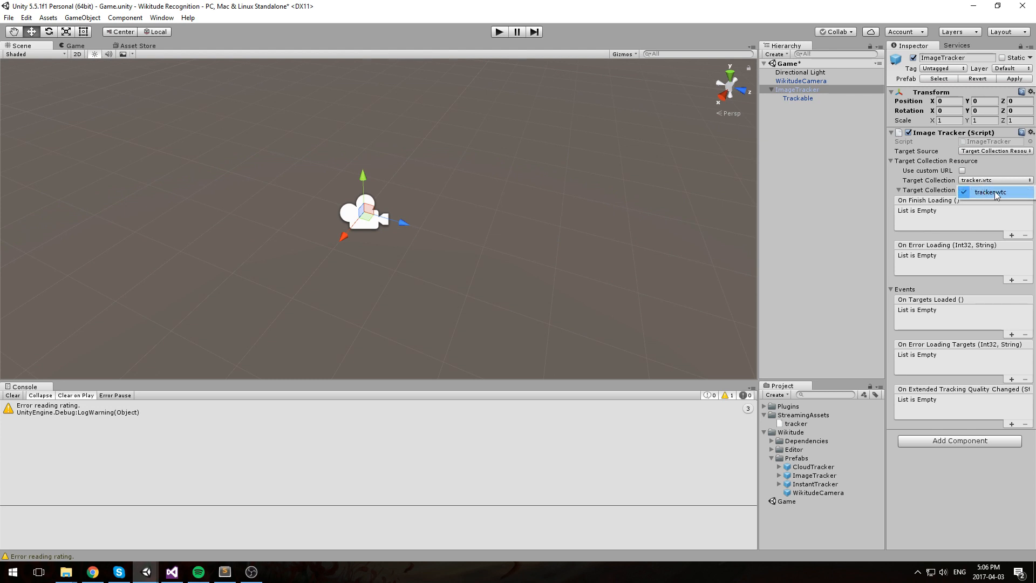
pyautogui.click(995, 192)
pyautogui.moveTo(679, 270); pyautogui.dragTo(744, 251, button='middle')
pyautogui.scroll(-2, 740, 219)
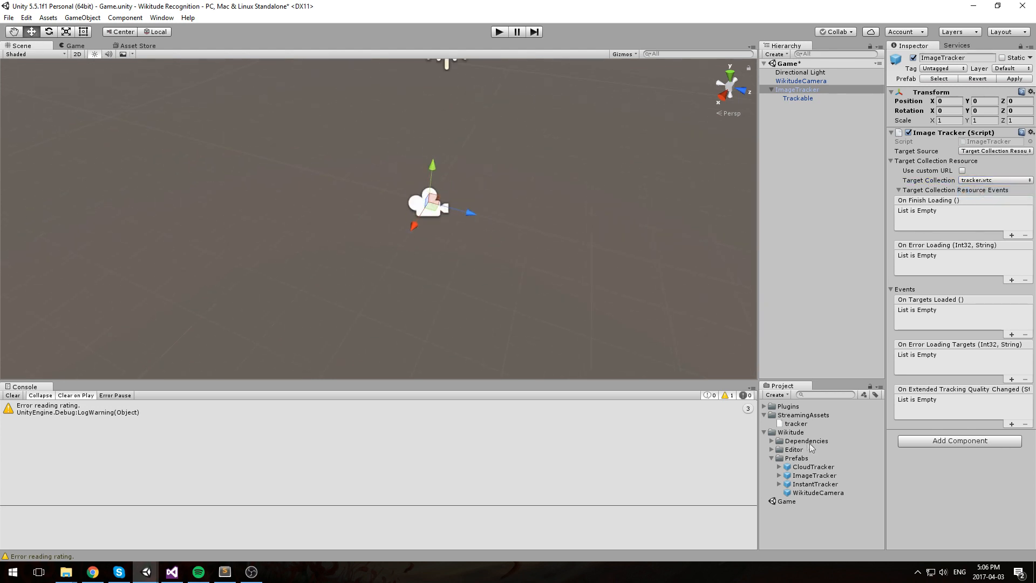
# Step: Show the Trackable's cat target preview in the scene, save the scene and view the image from above
pyautogui.click(798, 98)
pyautogui.scroll(1, 631, 179)
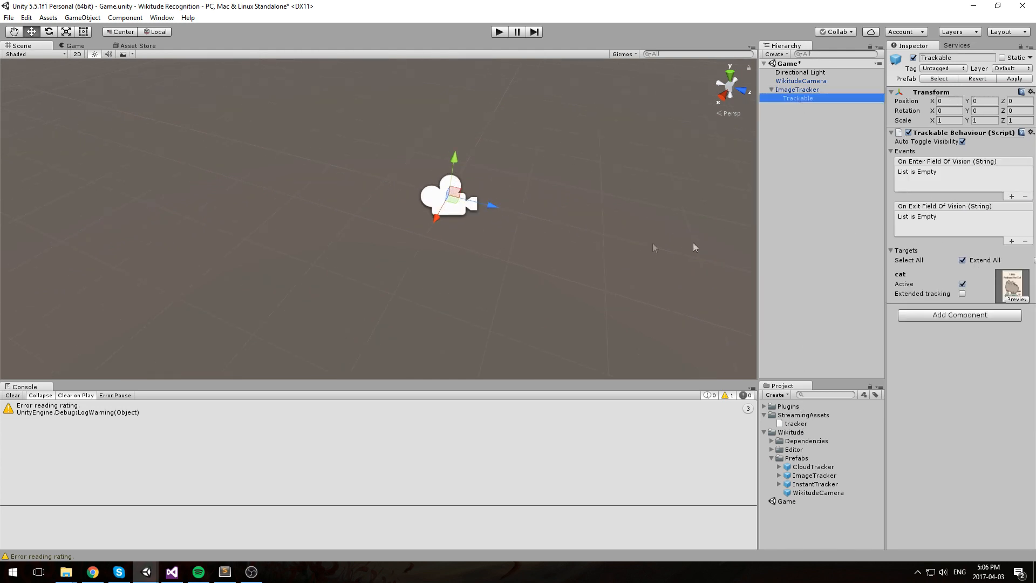
pyautogui.moveTo(693, 243); pyautogui.dragTo(642, 229, button='right')
pyautogui.scroll(-4, 546, 222)
pyautogui.click(1024, 300)
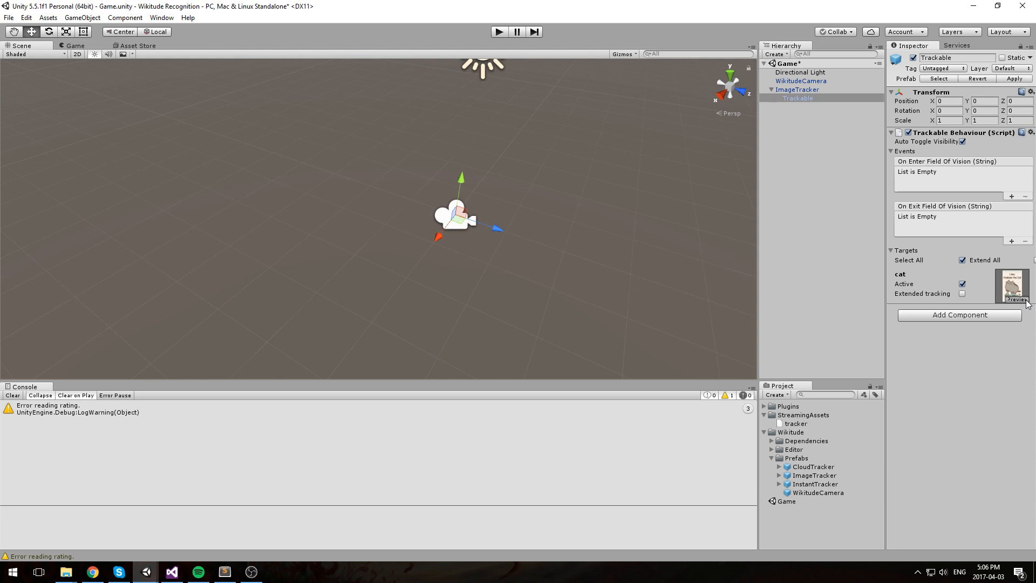
pyautogui.keyDown('alt'); pyautogui.moveTo(617, 206); pyautogui.dragTo(466, 249); pyautogui.keyUp('alt')
pyautogui.scroll(-1, 500, 236)
pyautogui.scroll(-2, 502, 242)
pyautogui.hotkey('ctrl', 's')
pyautogui.moveTo(507, 163); pyautogui.dragTo(503, 189, button='middle')
pyautogui.scroll(-5, 539, 173)
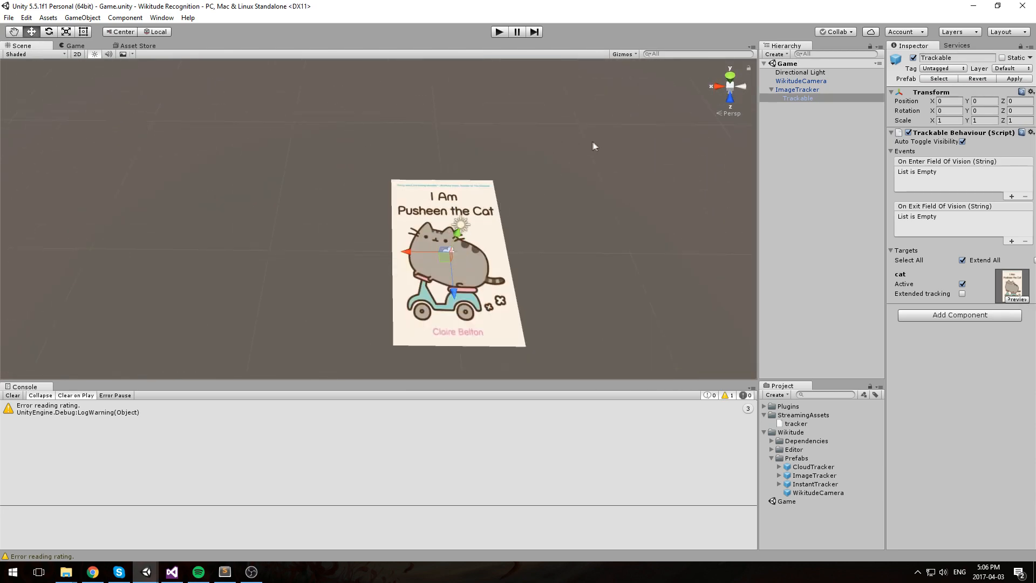
pyautogui.keyDown('alt'); pyautogui.moveTo(591, 142); pyautogui.dragTo(586, 147); pyautogui.keyUp('alt')
pyautogui.moveTo(586, 148); pyautogui.dragTo(554, 205, button='middle')
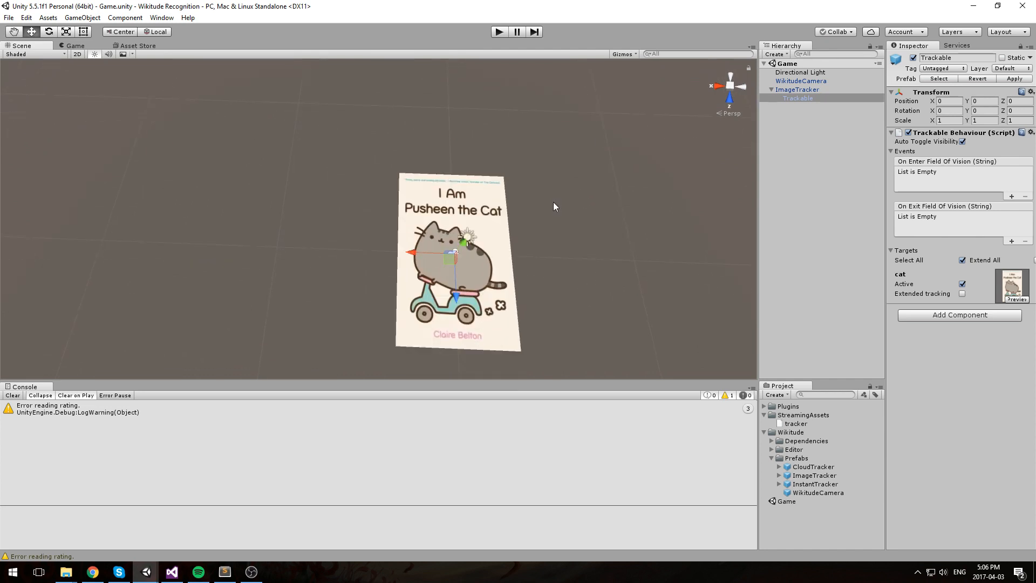
# Step: Create an empty child object under the Trackable
pyautogui.rightClick(814, 102)
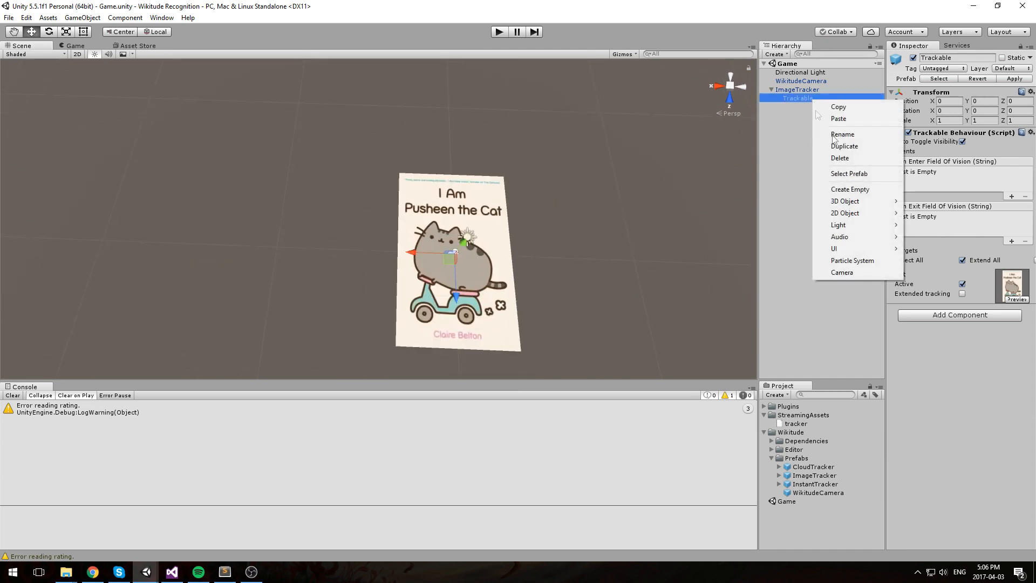
pyautogui.click(851, 188)
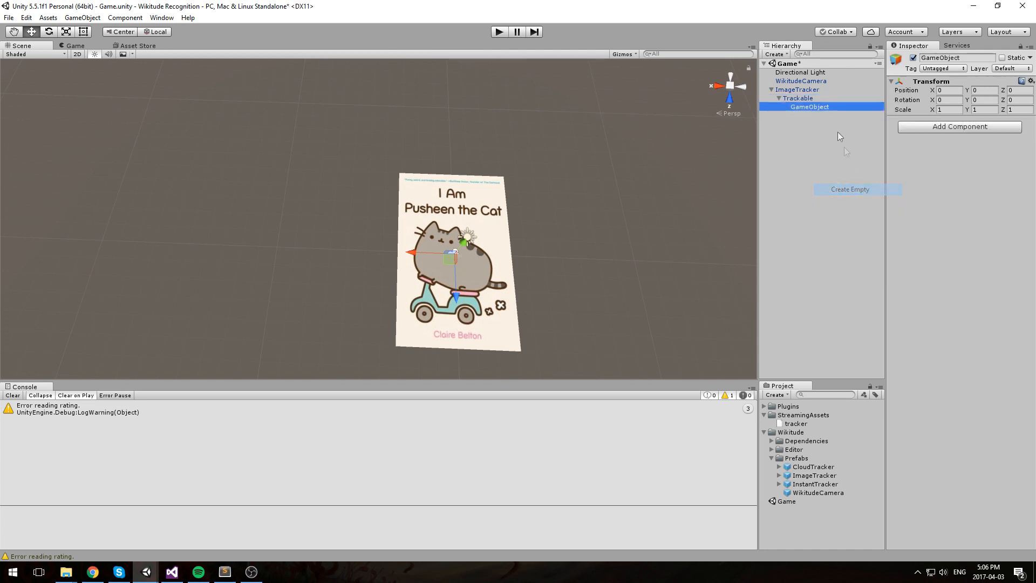
# Step: Rename the new child object under the Trackable as 3DText
pyautogui.write('Text')
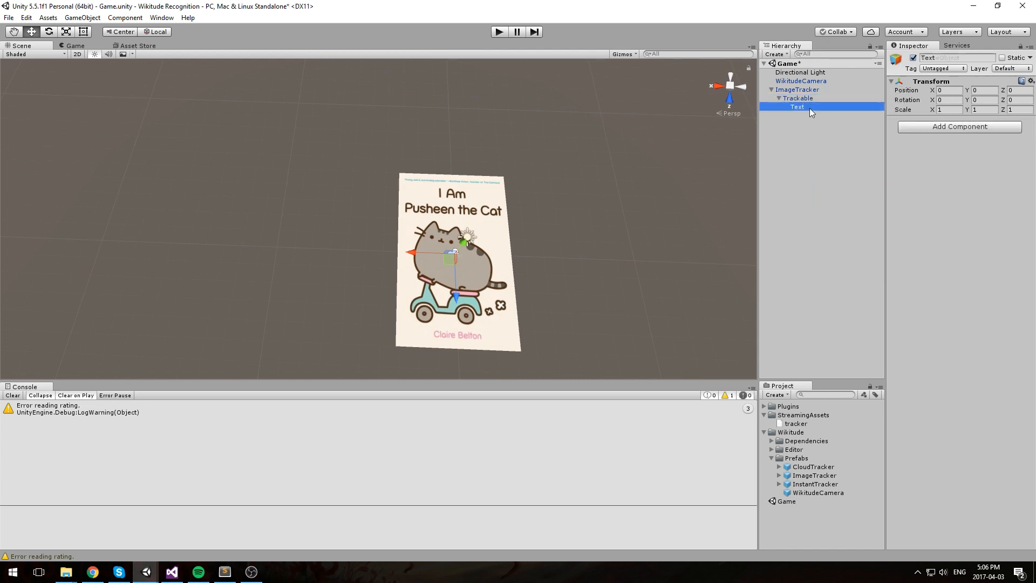
pyautogui.press('Return')
pyautogui.click(810, 108)
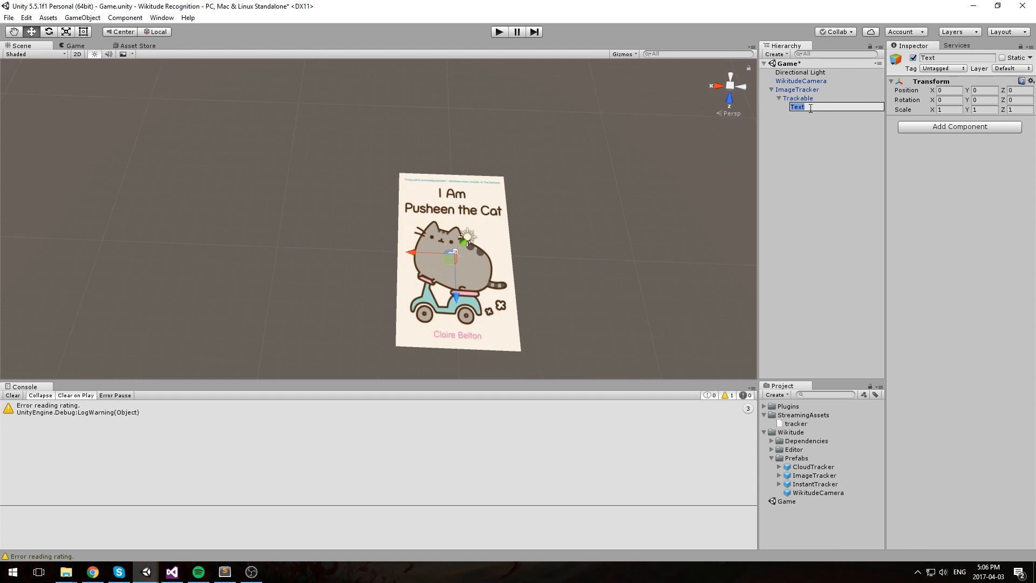
pyautogui.write('3DText')
pyautogui.press('Return')
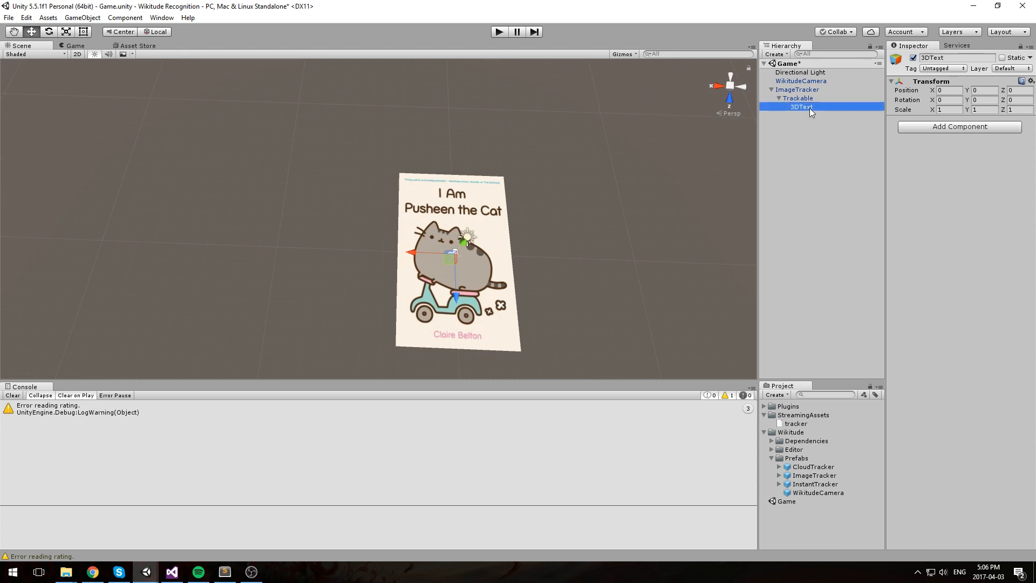
# Step: Add a Text Mesh component to the 3DText object
pyautogui.click(953, 127)
pyautogui.write('Te')
pyautogui.press('BackSpace')
pyautogui.press('BackSpace')
pyautogui.write('text')
pyautogui.press('Down')
pyautogui.press('Return')
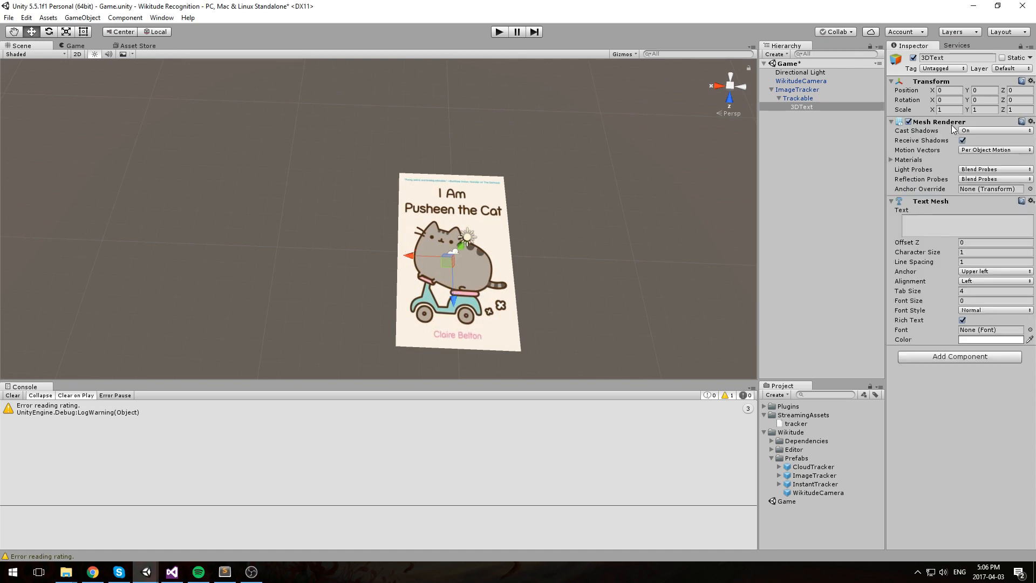
# Step: Move the 3DText object to Z -7 and set its text to "Read me, now!"
pyautogui.moveTo(454, 302); pyautogui.dragTo(463, 196)
pyautogui.click(927, 227)
pyautogui.write('Read me, now!')
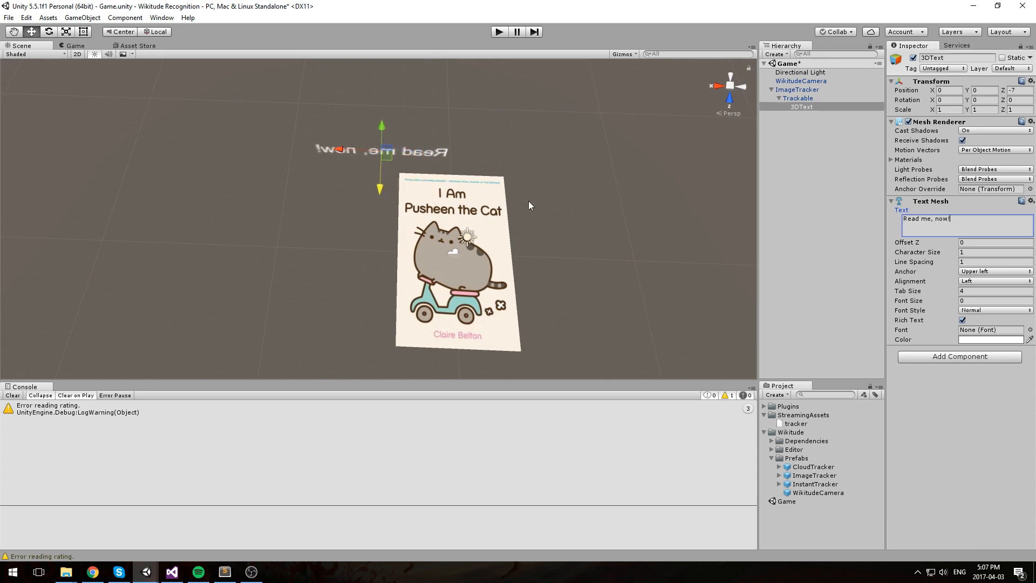
# Step: Shift the 3D text to X -4.81 and try rotating it 180 degrees about Z
pyautogui.moveTo(341, 149); pyautogui.dragTo(455, 99)
pyautogui.press('e')
pyautogui.hotkey('ctrl', 'z')
pyautogui.moveTo(970, 104); pyautogui.dragTo(743, 127)
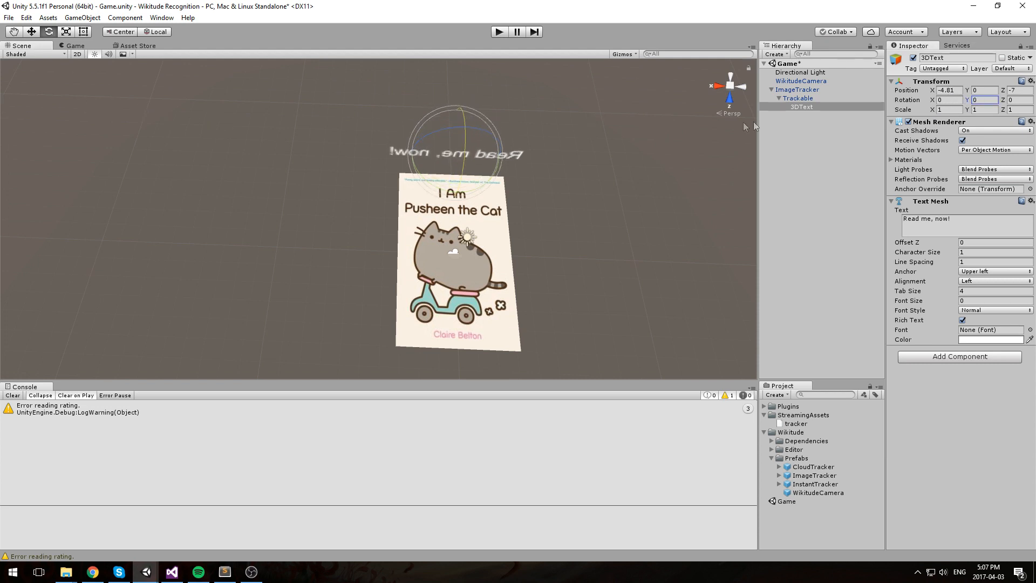
pyautogui.click(1024, 100)
pyautogui.write('180')
pyautogui.press('Return')
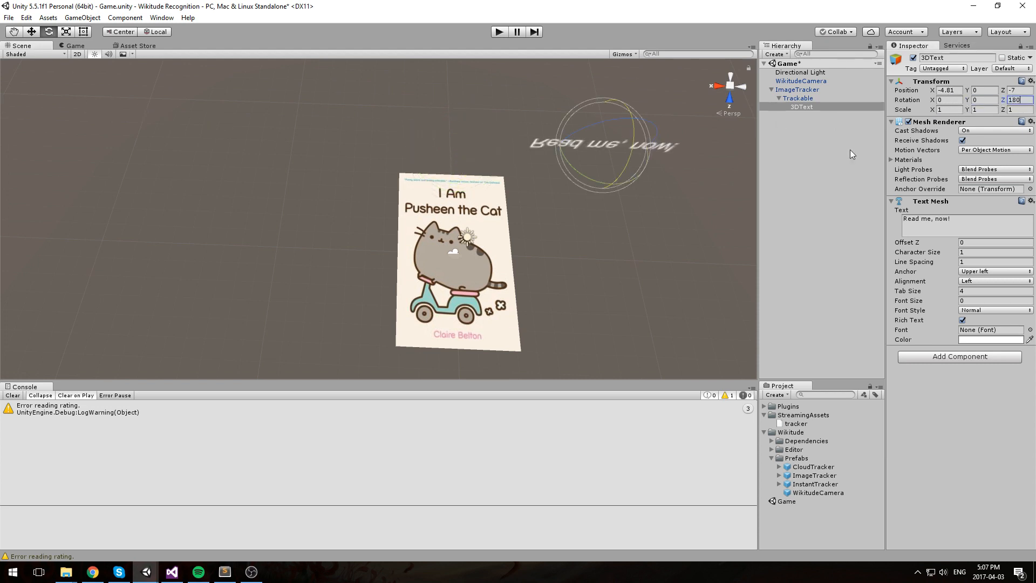
# Step: Lay the 3D text flat by setting its X rotation to 90
pyautogui.click(957, 101)
pyautogui.write('90')
pyautogui.press('Return')
pyautogui.keyDown('alt'); pyautogui.moveTo(421, 227); pyautogui.dragTo(378, 248); pyautogui.keyUp('alt')
pyautogui.moveTo(377, 248); pyautogui.dragTo(440, 210, button='middle')
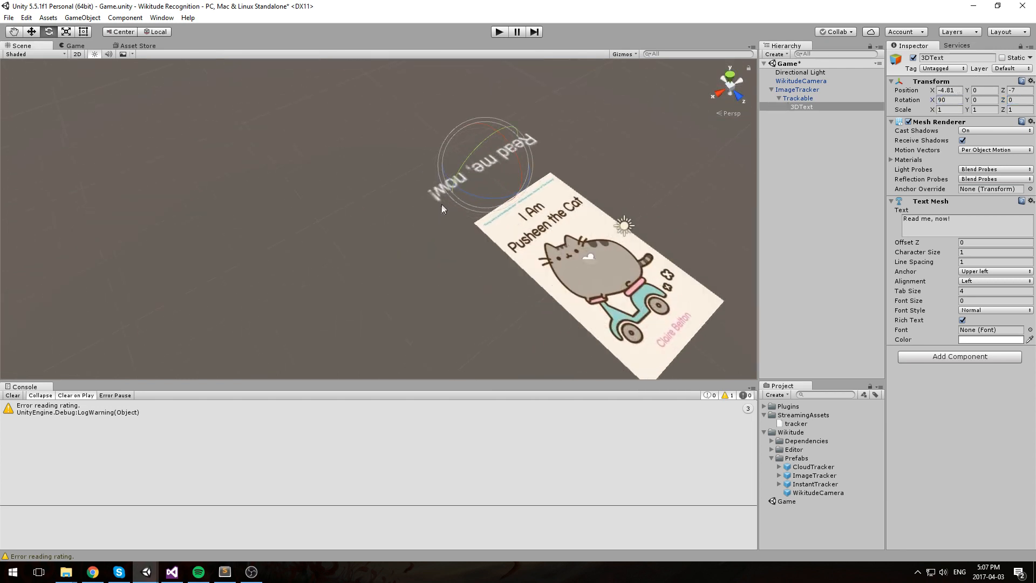
# Step: Turn the 3D text so it reads upright above the cat image, with rotation X 90, Y 0 and Z -180
pyautogui.moveTo(466, 161); pyautogui.dragTo(252, 363)
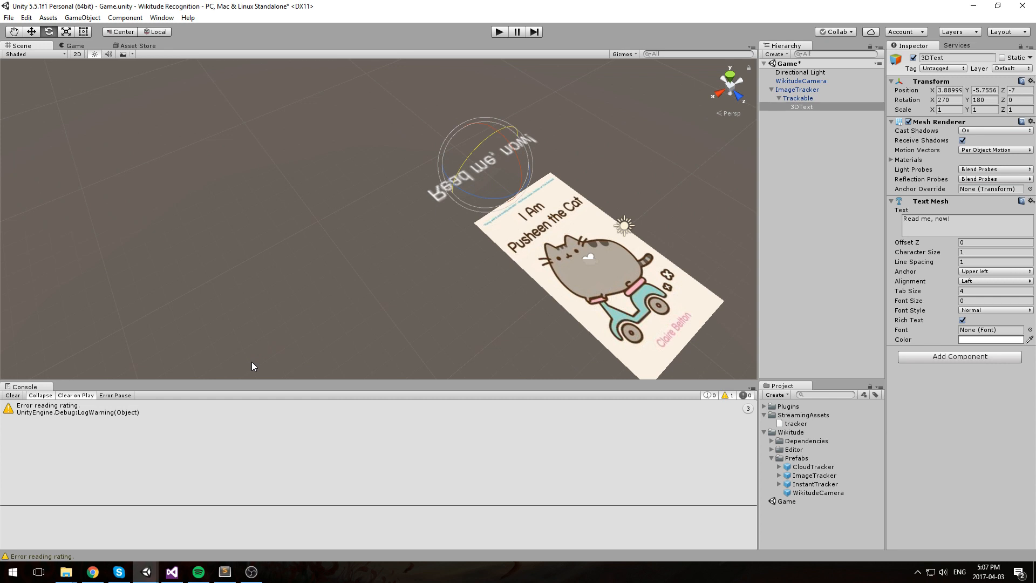
pyautogui.moveTo(471, 193); pyautogui.dragTo(755, 207)
pyautogui.moveTo(473, 146); pyautogui.dragTo(217, 321)
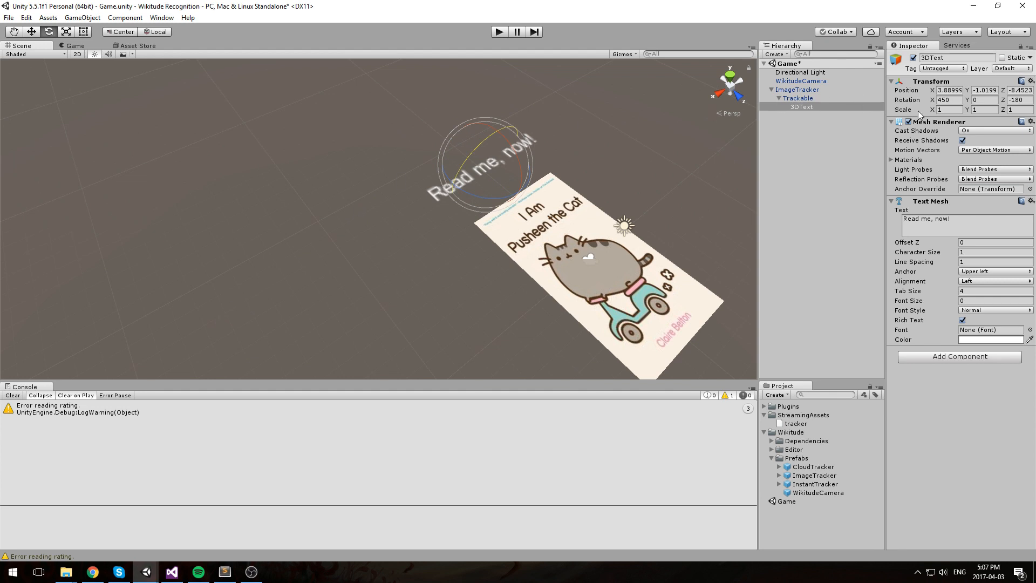
pyautogui.click(949, 101)
pyautogui.write('0')
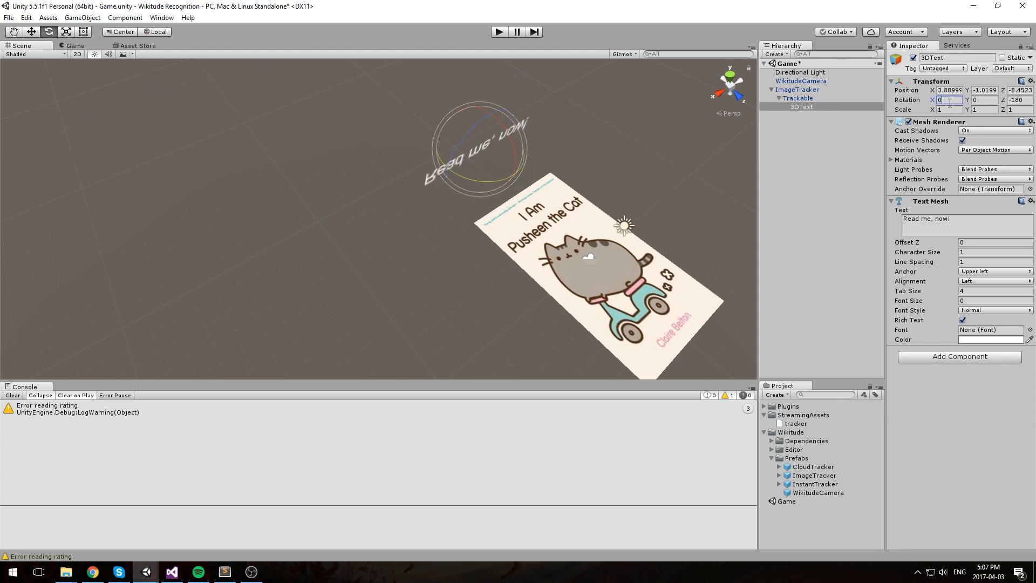
pyautogui.press('BackSpace')
pyautogui.write('90')
pyautogui.keyDown('alt'); pyautogui.moveTo(507, 211); pyautogui.dragTo(568, 195); pyautogui.keyUp('alt')
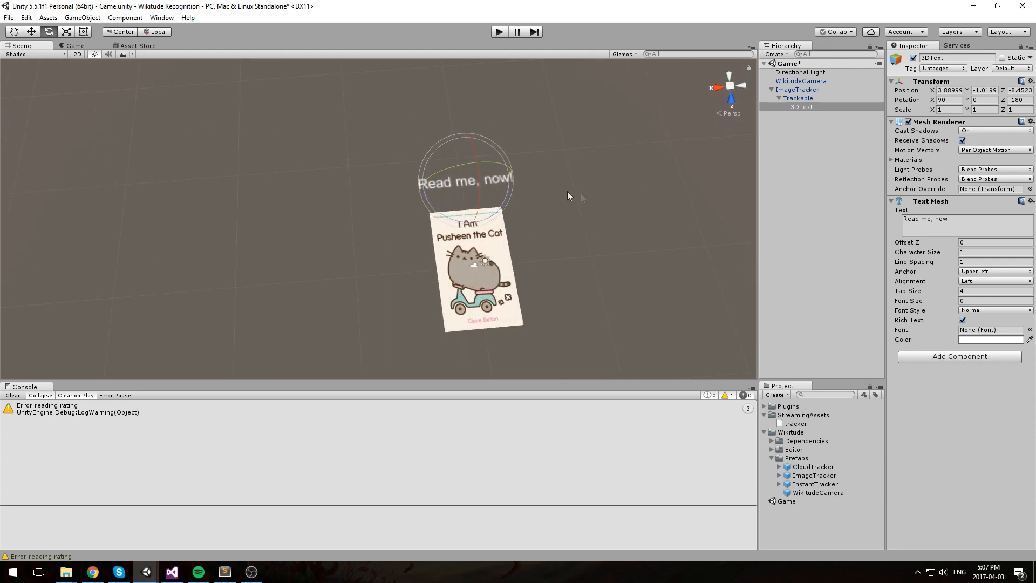
# Step: Set the Text Mesh anchor to Middle center
pyautogui.click(996, 271)
pyautogui.click(984, 331)
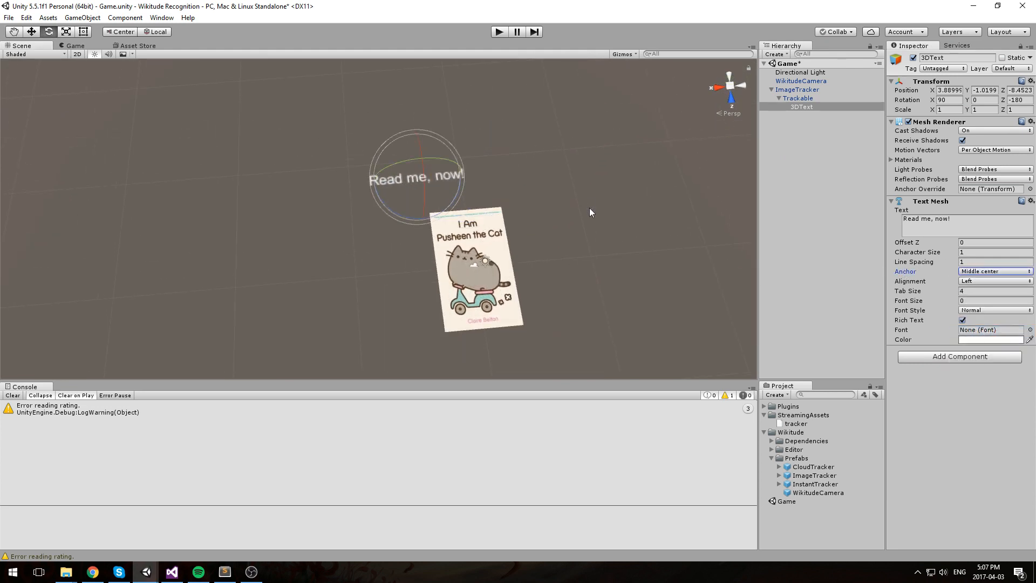
pyautogui.scroll(-1, 591, 210)
# Step: Position the 3D text just above the cat image at X 0, Y 0 and Z -6.55
pyautogui.click(938, 91)
pyautogui.hotkey('ctrl', 'a')
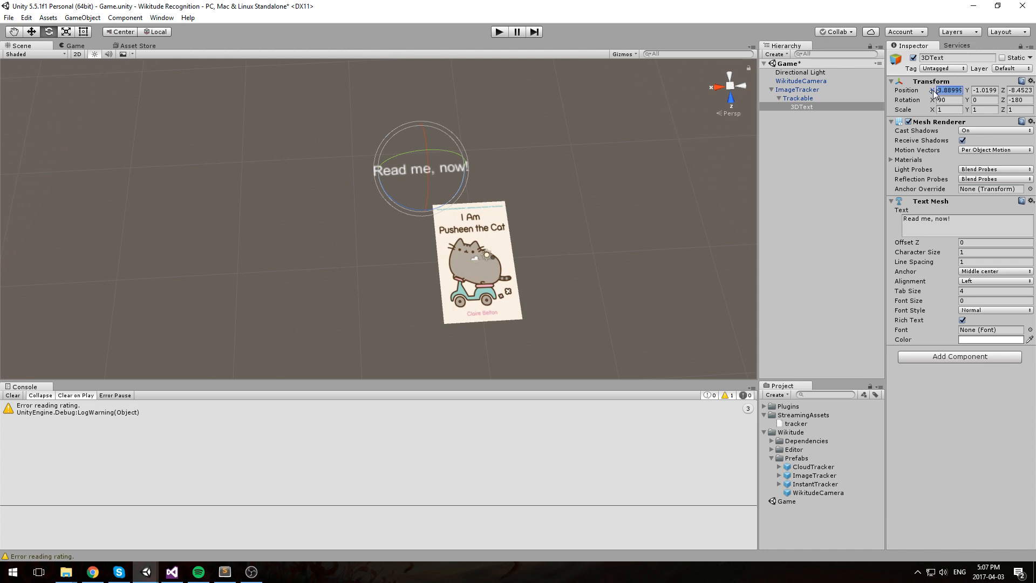
pyautogui.write('0')
pyautogui.keyDown('alt'); pyautogui.moveTo(400, 194); pyautogui.dragTo(455, 220); pyautogui.keyUp('alt')
pyautogui.press('w')
pyautogui.keyDown('alt'); pyautogui.moveTo(578, 172); pyautogui.dragTo(591, 154); pyautogui.keyUp('alt')
# Step: Create a cube as a child of 3DText
pyautogui.rightClick(808, 107)
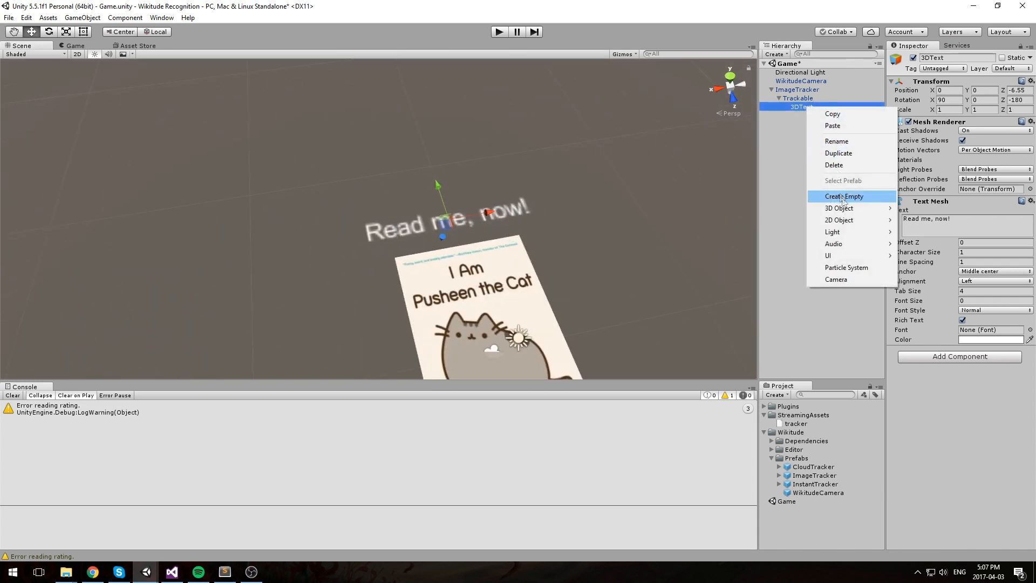
pyautogui.moveTo(852, 209)
pyautogui.click(929, 210)
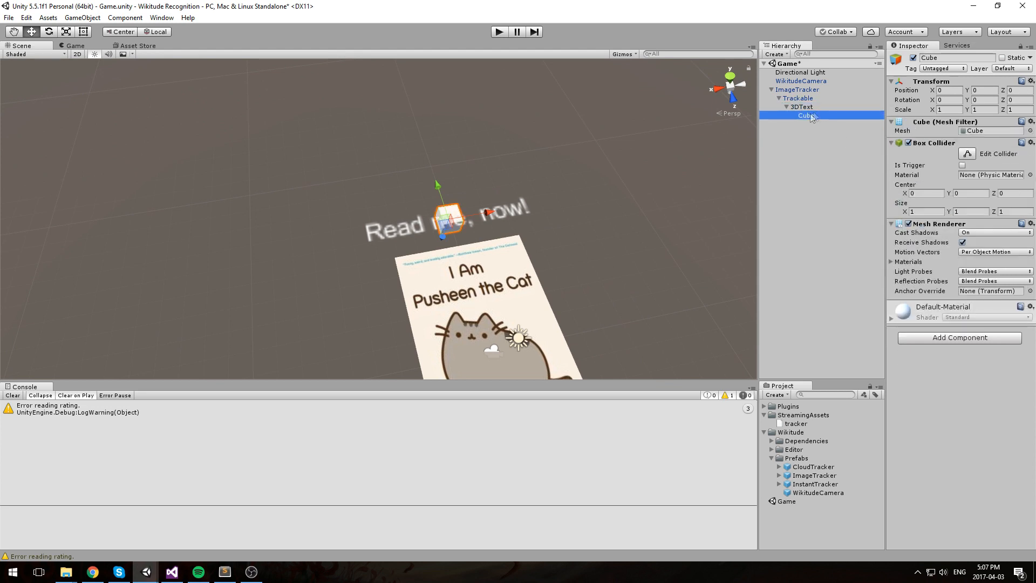
# Step: Scale the cube to about 9.94 in X and 1.75 in Y, and move it behind the text to Z 0.65
pyautogui.press('r')
pyautogui.moveTo(494, 207); pyautogui.dragTo(858, 162)
pyautogui.keyDown('alt'); pyautogui.moveTo(718, 173); pyautogui.dragTo(508, 205); pyautogui.keyUp('alt')
pyautogui.moveTo(455, 159); pyautogui.dragTo(429, 195)
pyautogui.press('w')
pyautogui.keyDown('alt'); pyautogui.moveTo(685, 128); pyautogui.dragTo(851, 267); pyautogui.keyUp('alt')
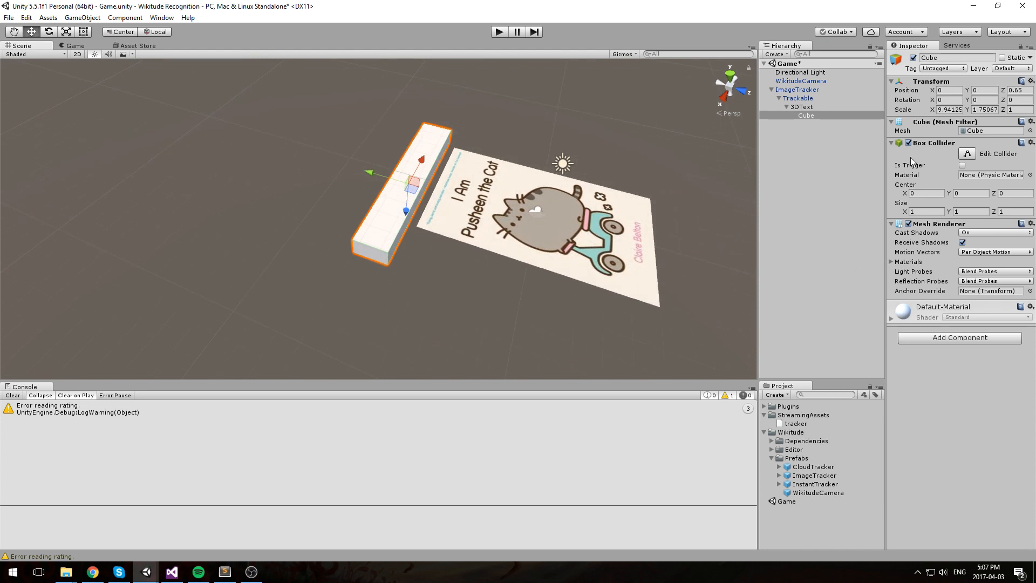
# Step: Remove the Box Collider from the cube and collapse its remaining mesh components
pyautogui.rightClick(933, 146)
pyautogui.click(953, 164)
pyautogui.click(938, 124)
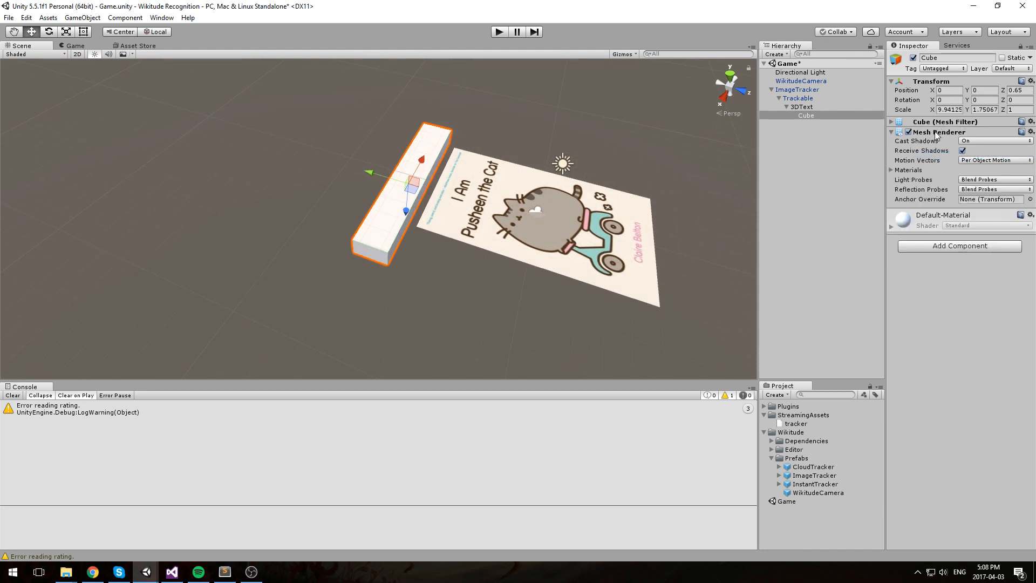
pyautogui.click(939, 132)
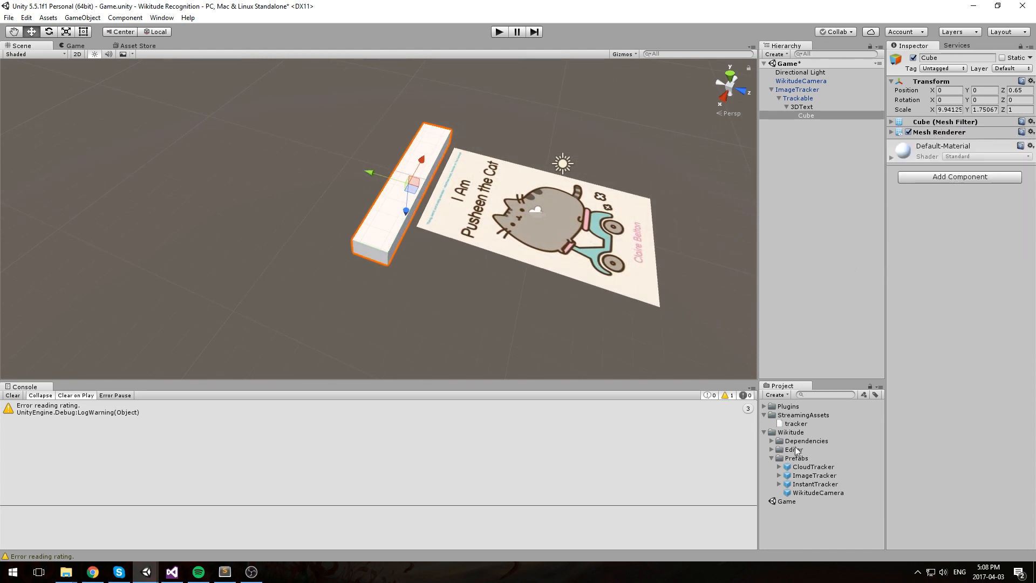
# Step: Create a material named Green and apply it to the cube
pyautogui.rightClick(816, 507)
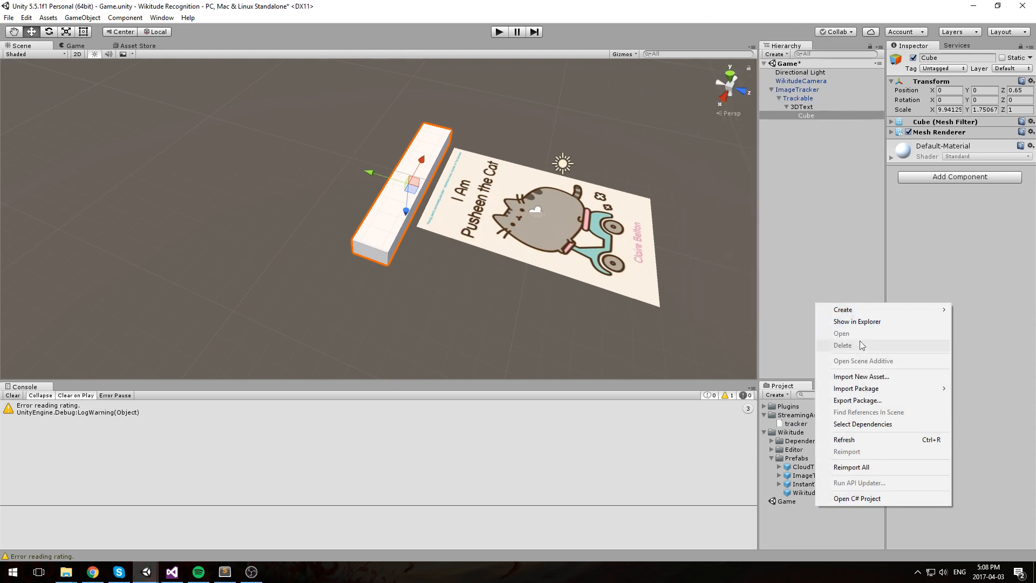
pyautogui.moveTo(864, 309)
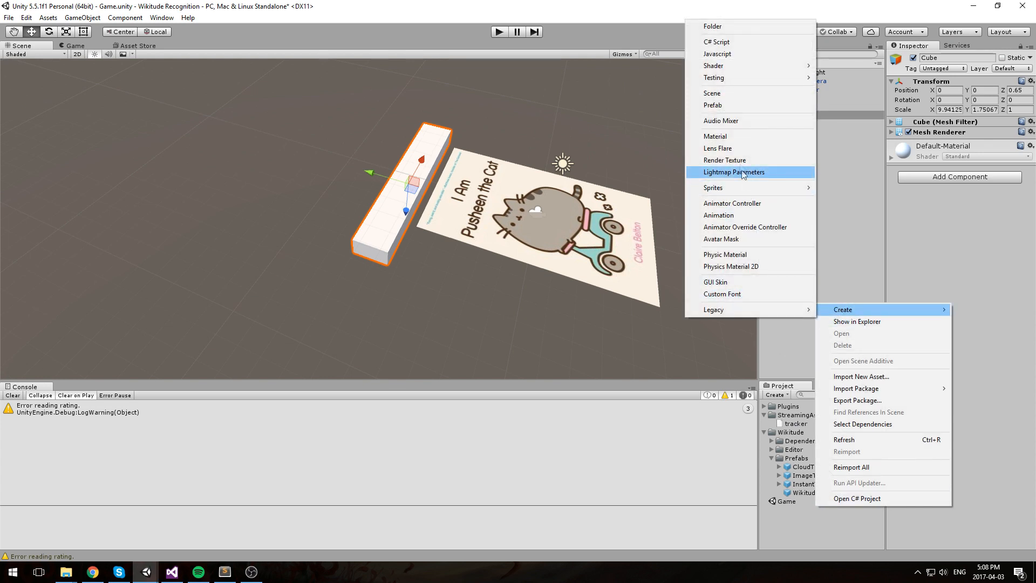
pyautogui.click(718, 137)
pyautogui.write('Green')
pyautogui.press('Return')
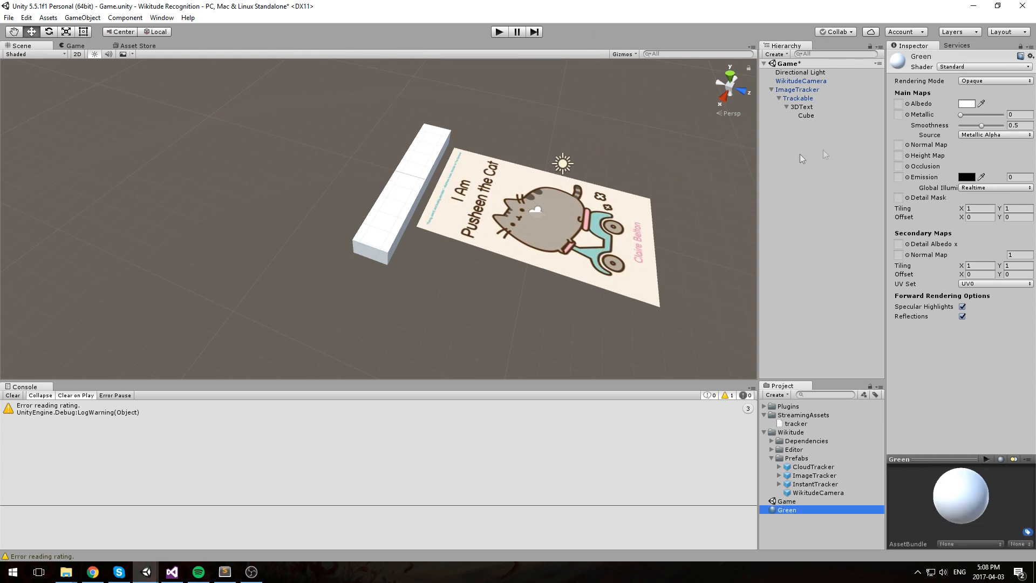
pyautogui.moveTo(786, 513)
pyautogui.mouseDown()
pyautogui.moveTo(431, 315)
pyautogui.moveTo(386, 269)
pyautogui.mouseUp()
# Step: Set the Green material's Albedo colour to a dark teal, hex 004A51FF
pyautogui.click(964, 104)
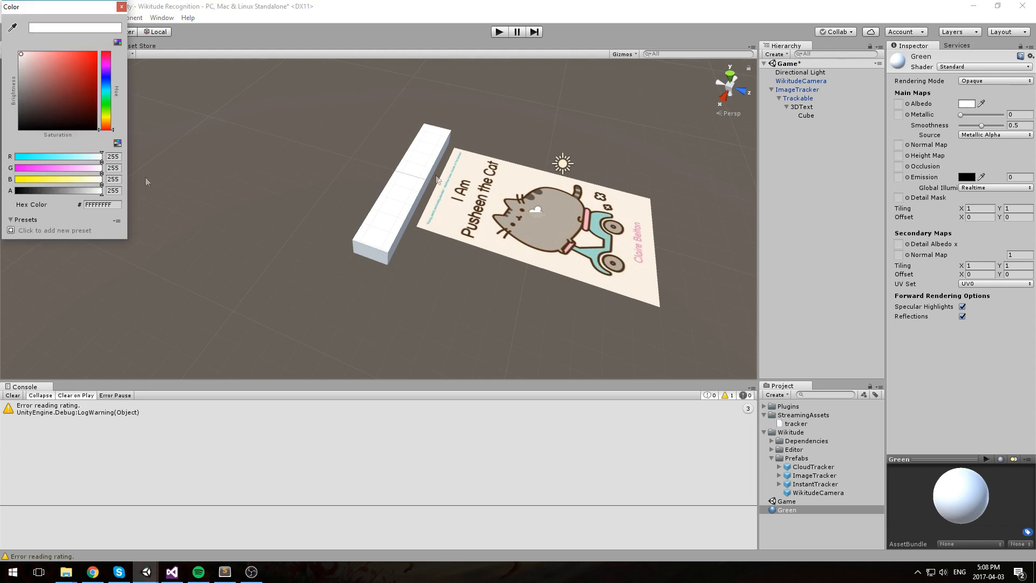
pyautogui.moveTo(107, 96); pyautogui.dragTo(107, 106)
pyautogui.moveTo(82, 65); pyautogui.dragTo(160, 2)
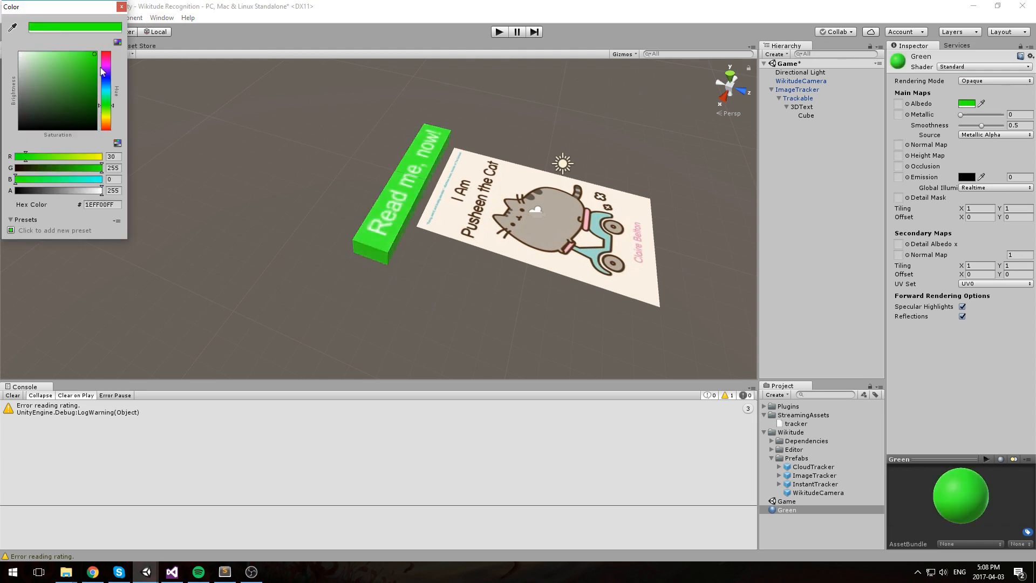
pyautogui.moveTo(97, 108); pyautogui.dragTo(120, 112)
pyautogui.click(106, 90)
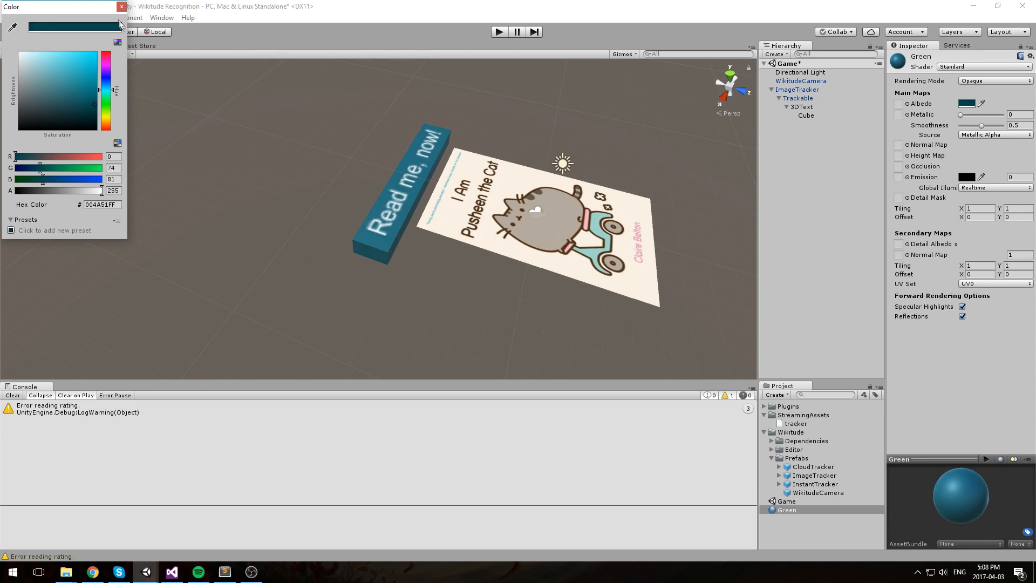
pyautogui.click(122, 7)
# Step: Save the scene and review the text label above the cat image
pyautogui.keyDown('alt'); pyautogui.moveTo(637, 180); pyautogui.dragTo(514, 185); pyautogui.keyUp('alt')
pyautogui.moveTo(605, 197); pyautogui.dragTo(534, 192, button='middle')
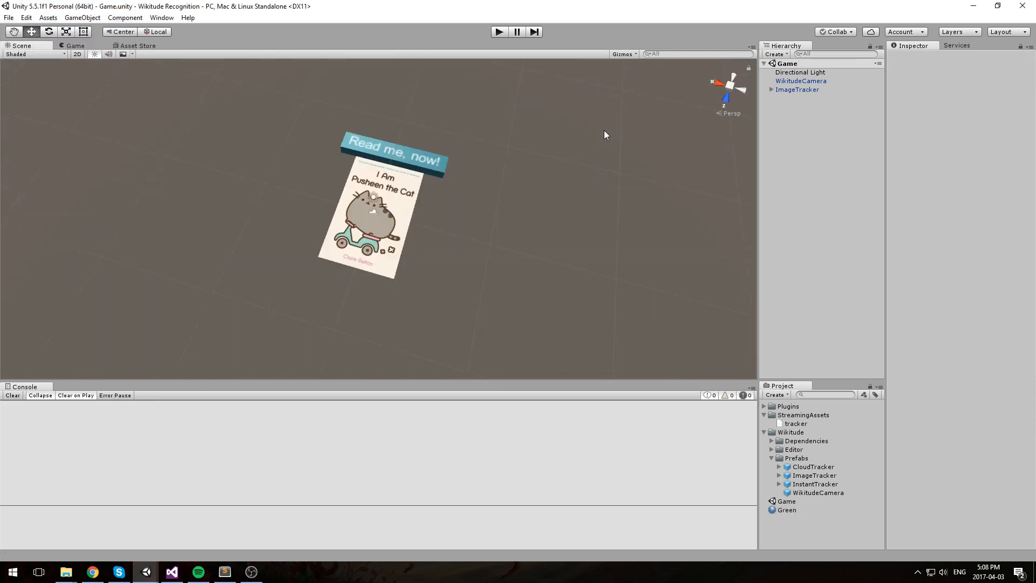
pyautogui.keyDown('alt'); pyautogui.moveTo(607, 151); pyautogui.dragTo(594, 213); pyautogui.keyUp('alt')
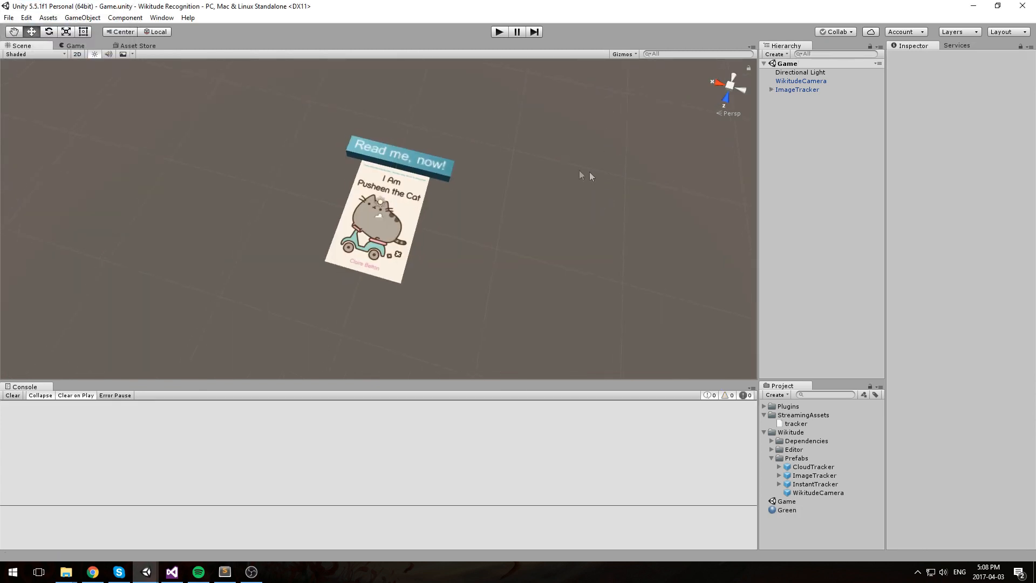
# Step: Switch the build platform to Android and add the Game scene to the build
pyautogui.click(8, 18)
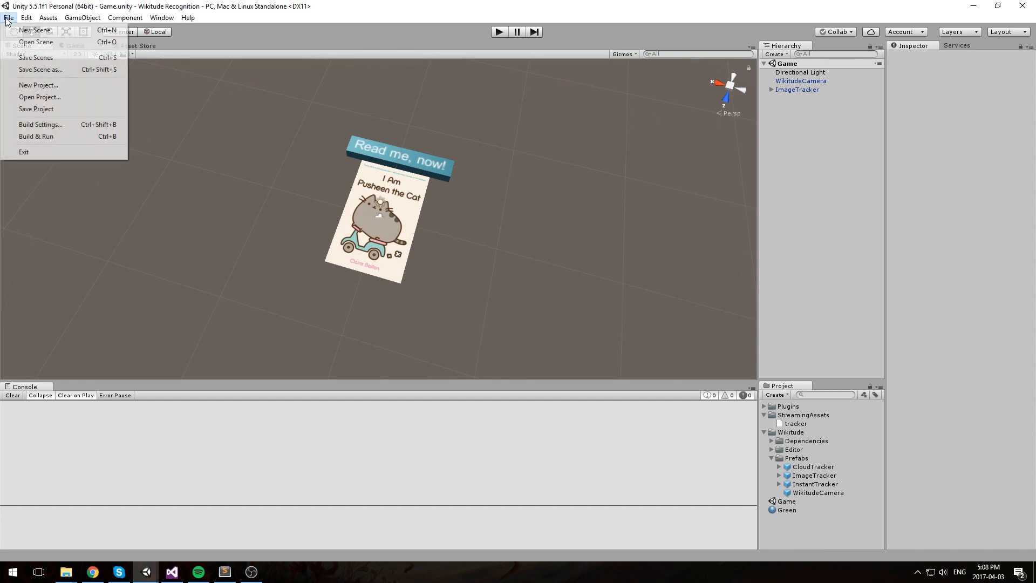
pyautogui.click(61, 127)
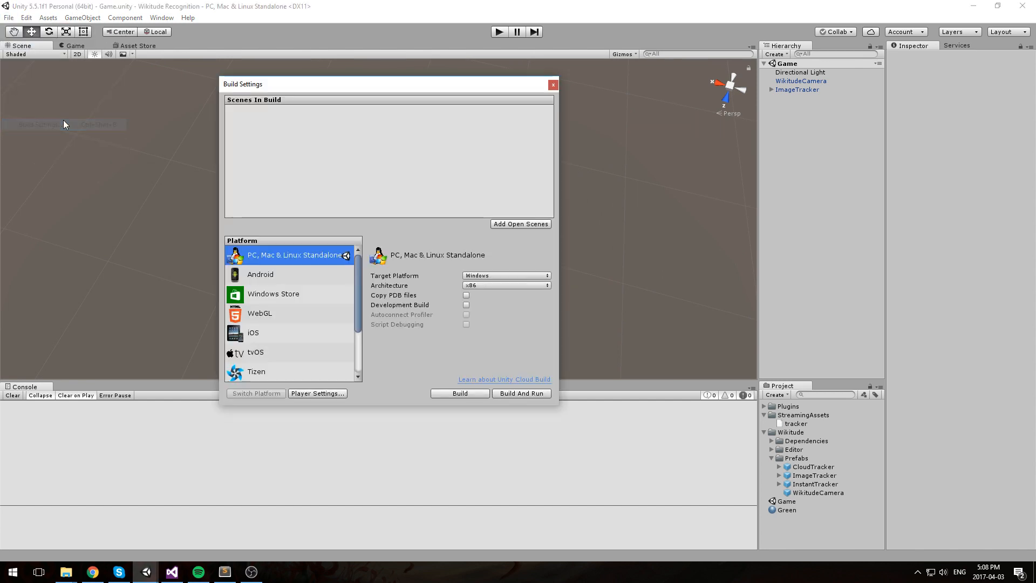
pyautogui.click(281, 275)
pyautogui.click(277, 394)
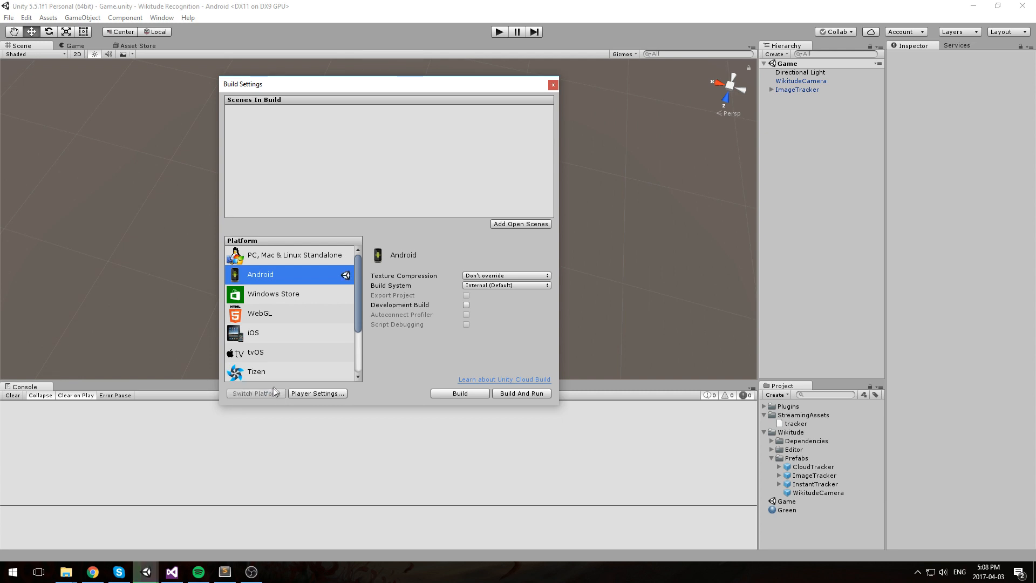
pyautogui.moveTo(786, 501); pyautogui.dragTo(425, 183)
# Step: Set the player's company name to N3K and the product name to CatRecognitionSoftware
pyautogui.click(324, 393)
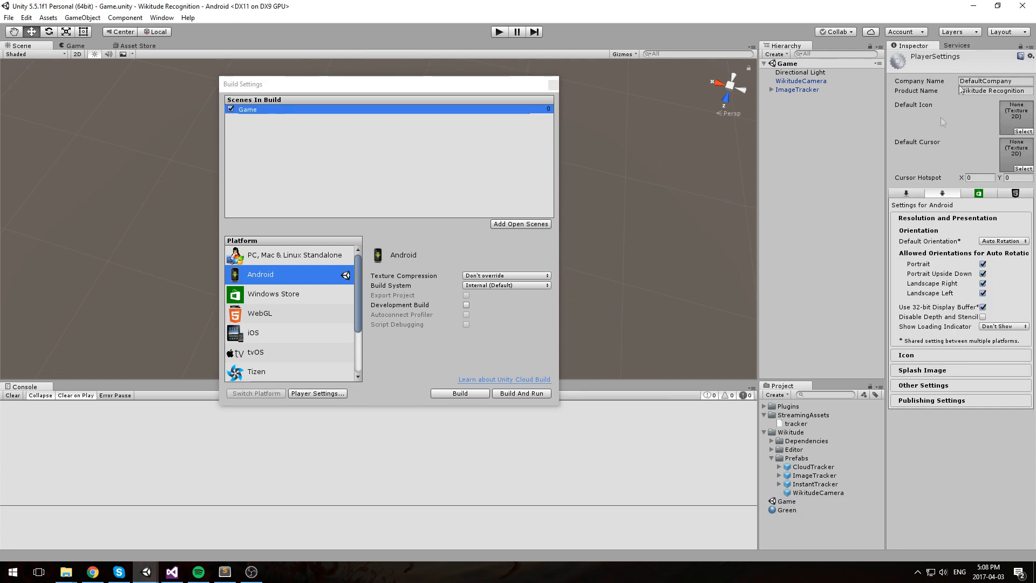
pyautogui.moveTo(1020, 82); pyautogui.dragTo(834, 112)
pyautogui.write('N3K')
pyautogui.press('Tab')
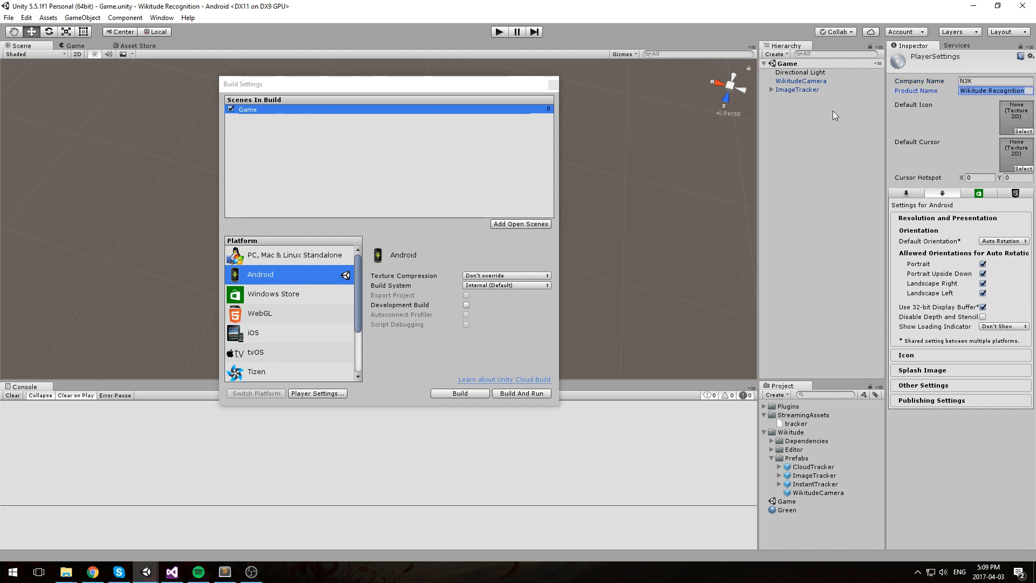
pyautogui.write('CatRecognitionSoftware')
# Step: Set the Android bundle identifier to com.n3k.catbook
pyautogui.click(937, 400)
pyautogui.click(940, 264)
pyautogui.scroll(-3, 981, 384)
pyautogui.scroll(-1, 981, 384)
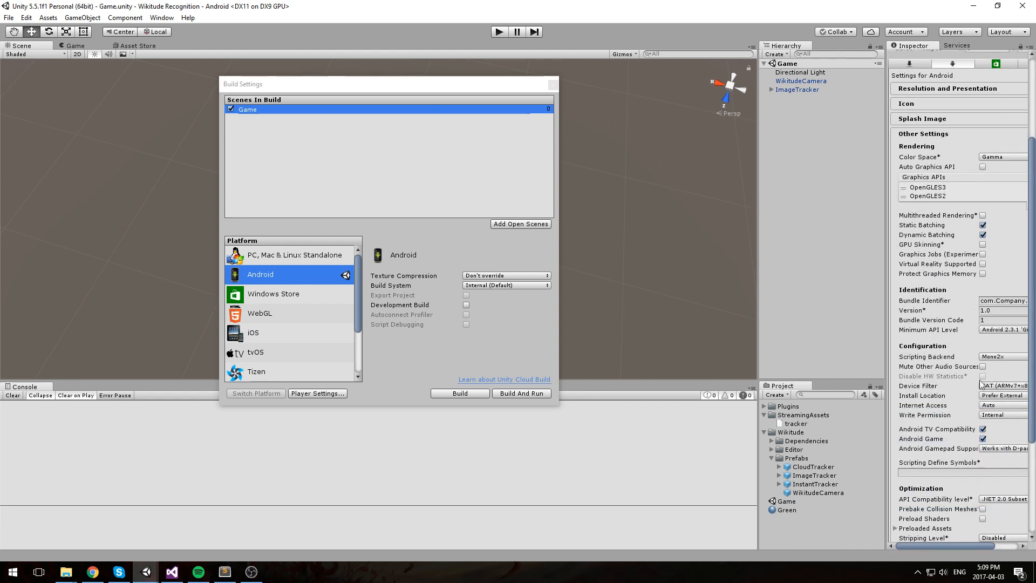
pyautogui.moveTo(883, 389); pyautogui.dragTo(728, 390)
pyautogui.click(864, 301)
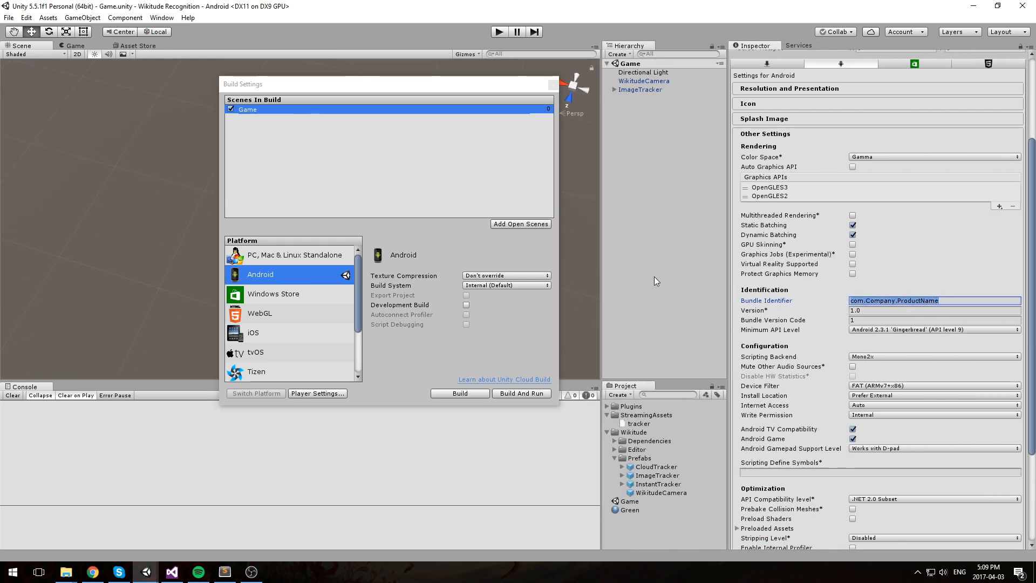
pyautogui.write('com.n3k.catbook')
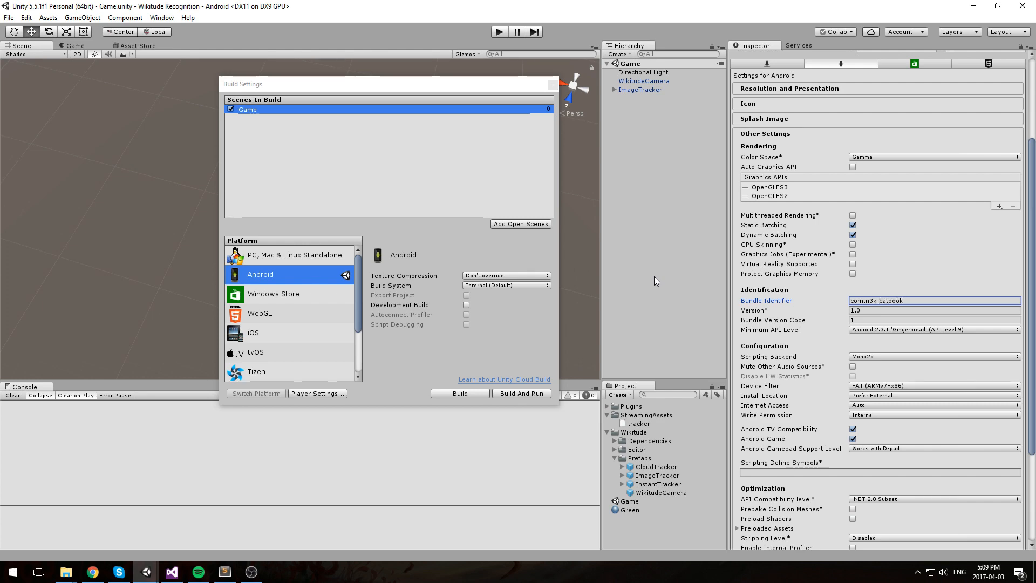
# Step: Build and run the Android app, saving the APK under the file name build
pyautogui.moveTo(600, 264); pyautogui.dragTo(760, 265)
pyautogui.click(522, 393)
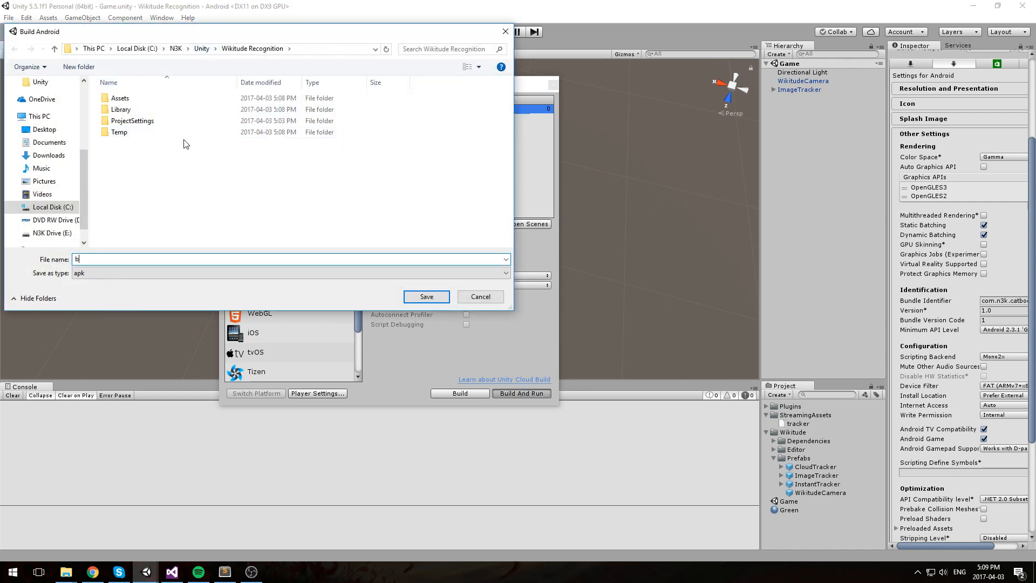
pyautogui.write('build')
pyautogui.press('Return')
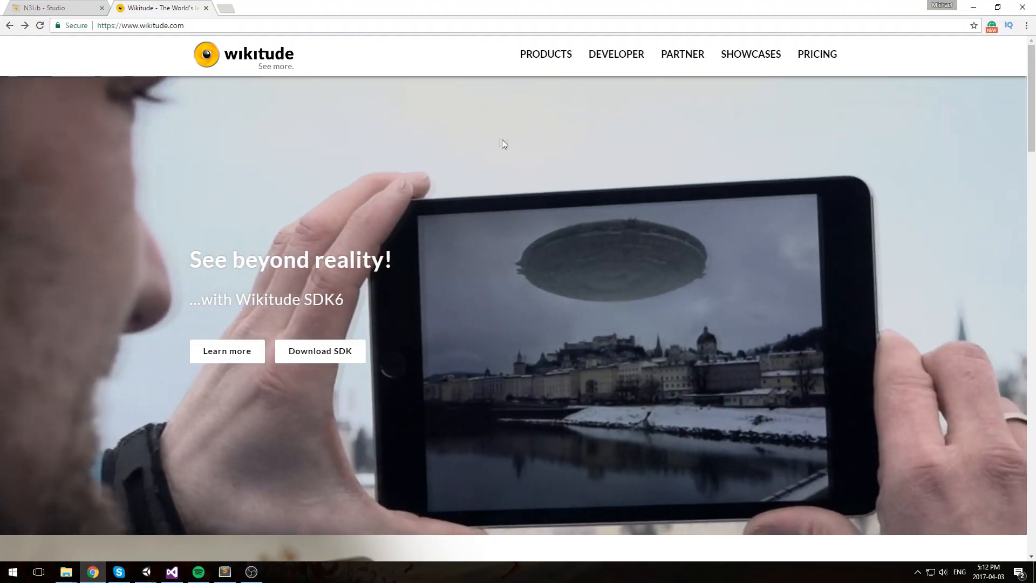
# Step: Switch to the browser and download the Wikitude SDK trial key from the site's Licenses page
pyautogui.moveTo(629, 69)
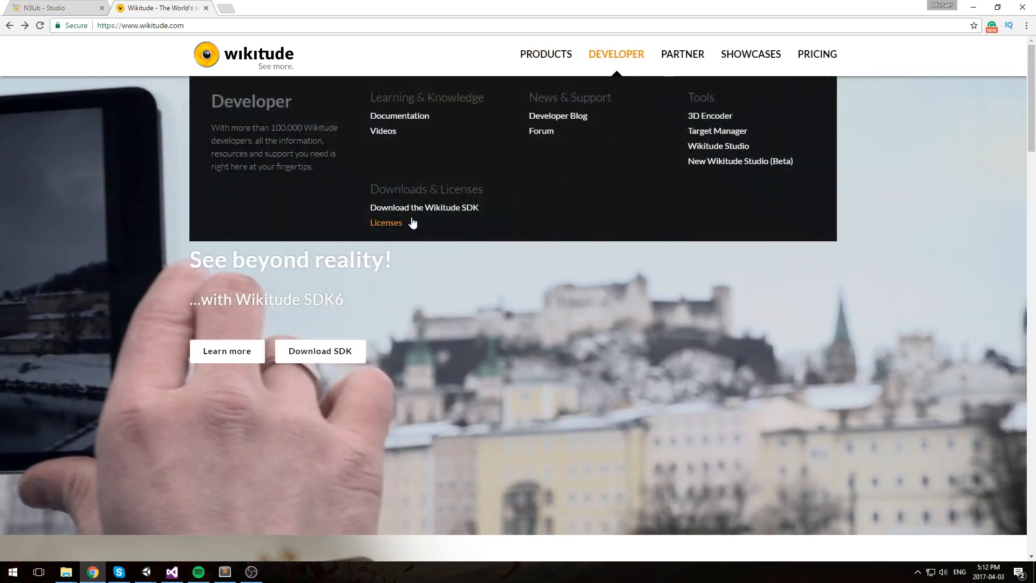
pyautogui.click(388, 223)
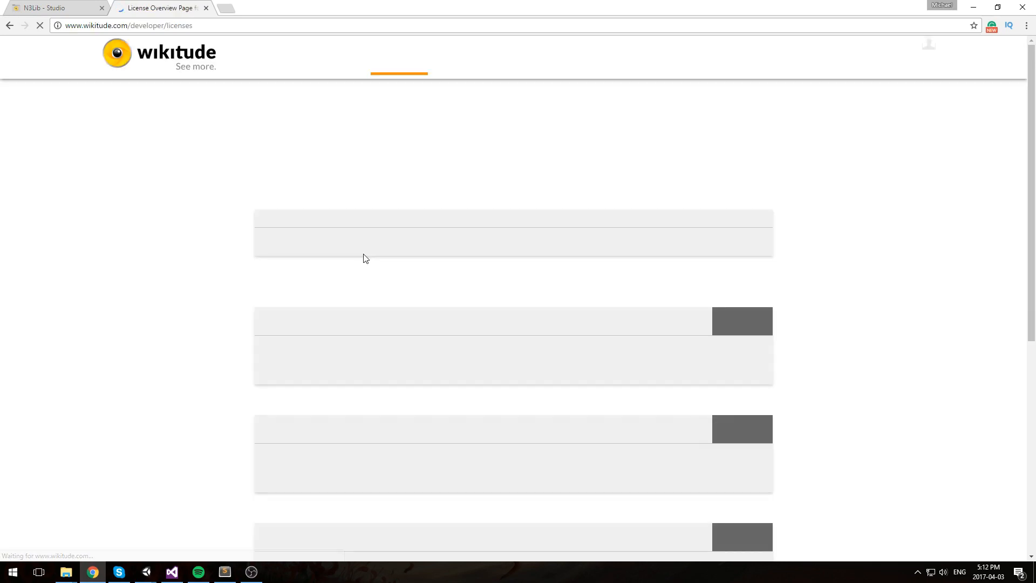
pyautogui.click(597, 240)
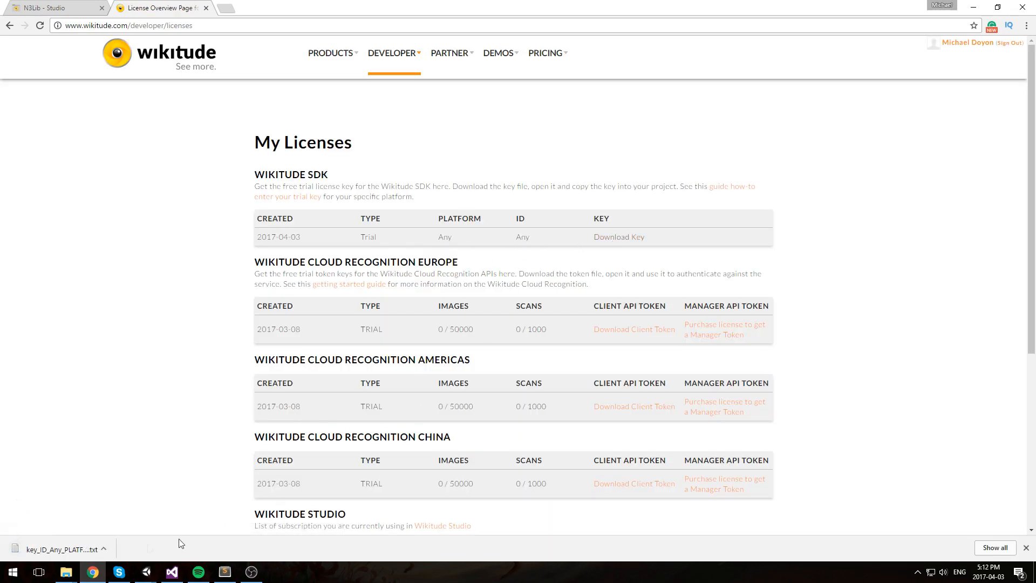
# Step: Open the downloaded key_ID_Any_PLATFORM_Any file and copy the whole license key, then close it
pyautogui.click(147, 517)
pyautogui.doubleClick(412, 180)
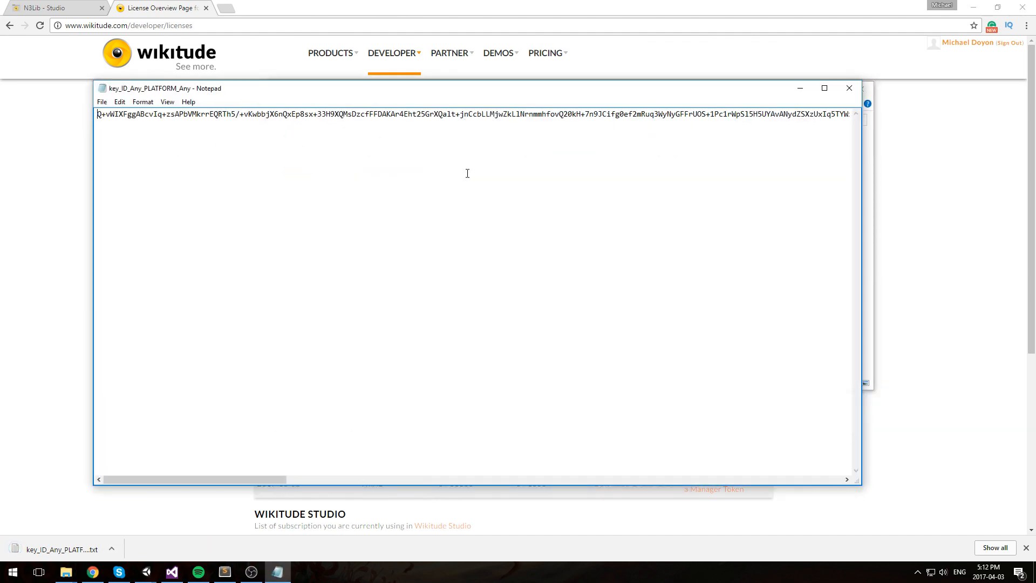
pyautogui.hotkey('ctrl', 'a')
pyautogui.click(849, 88)
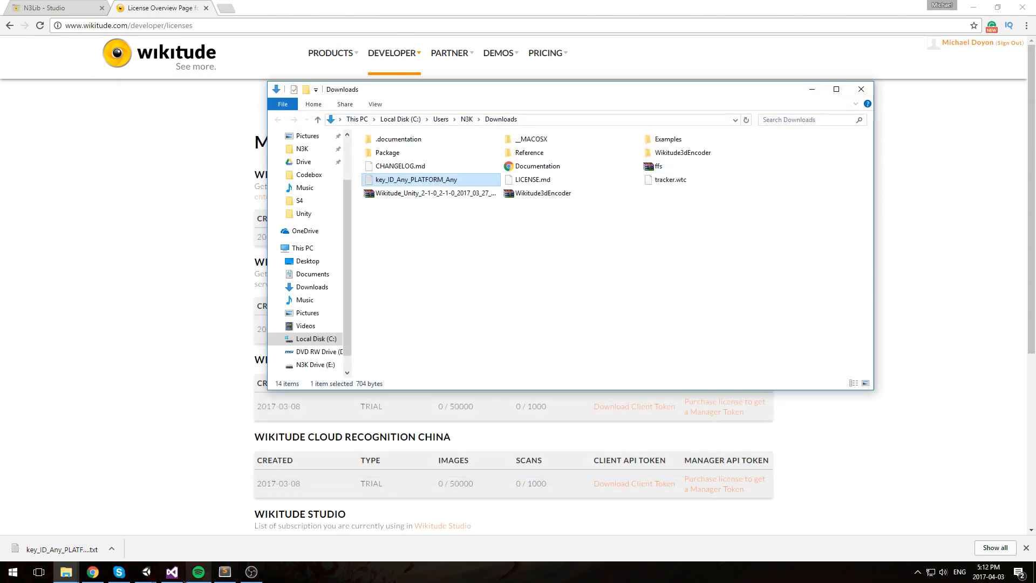
# Step: Switch back to Unity, paste the license key into the WikitudeCamera's Wikitude License Key field, and build and run the app
pyautogui.click(149, 573)
pyautogui.click(191, 536)
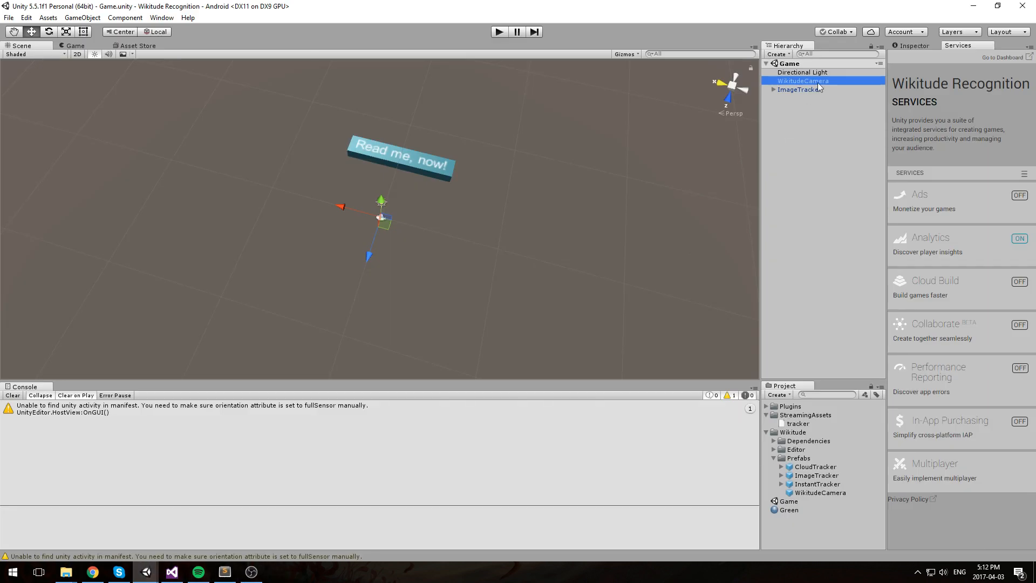
pyautogui.click(927, 46)
pyautogui.click(815, 81)
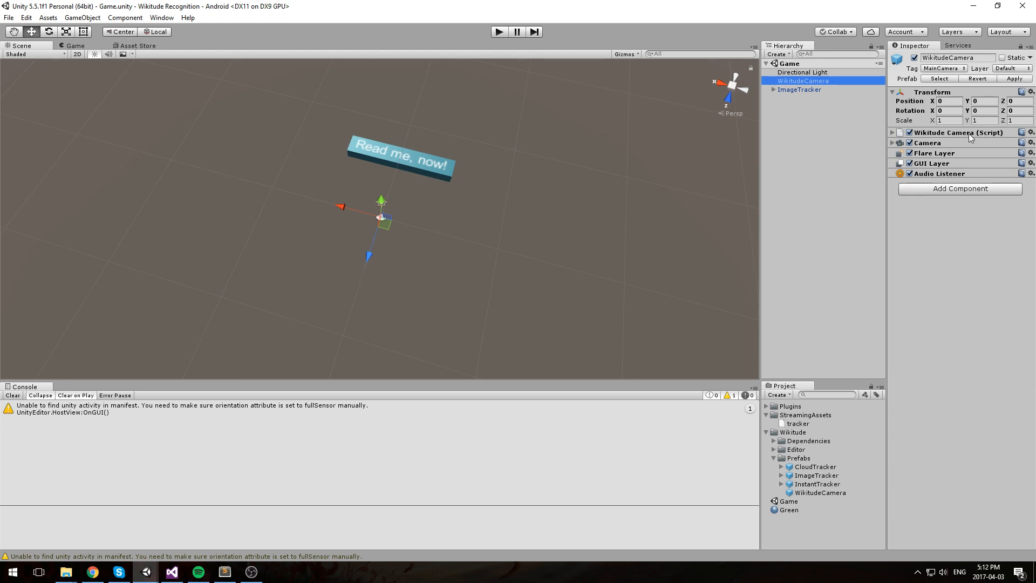
pyautogui.click(957, 132)
pyautogui.click(966, 151)
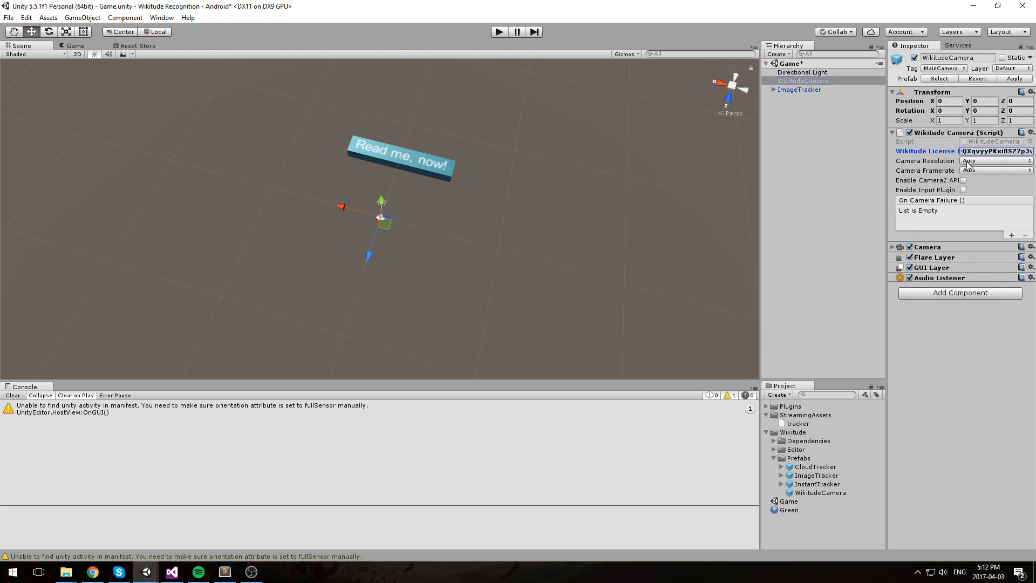
pyautogui.click(628, 142)
pyautogui.hotkey('ctrl', 'b')
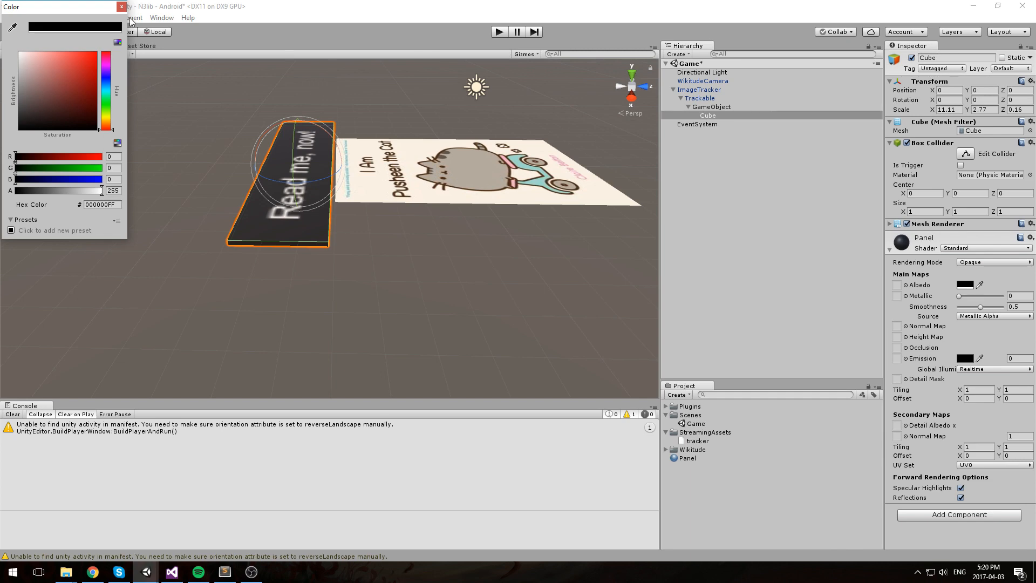
# Step: Set the scale of the cube behind the text label to 1.98 in Y and -0.53 in Z, and build and run the app
pyautogui.click(122, 7)
pyautogui.moveTo(502, 178); pyautogui.dragTo(409, 236, button='right')
pyautogui.scroll(-4, 408, 236)
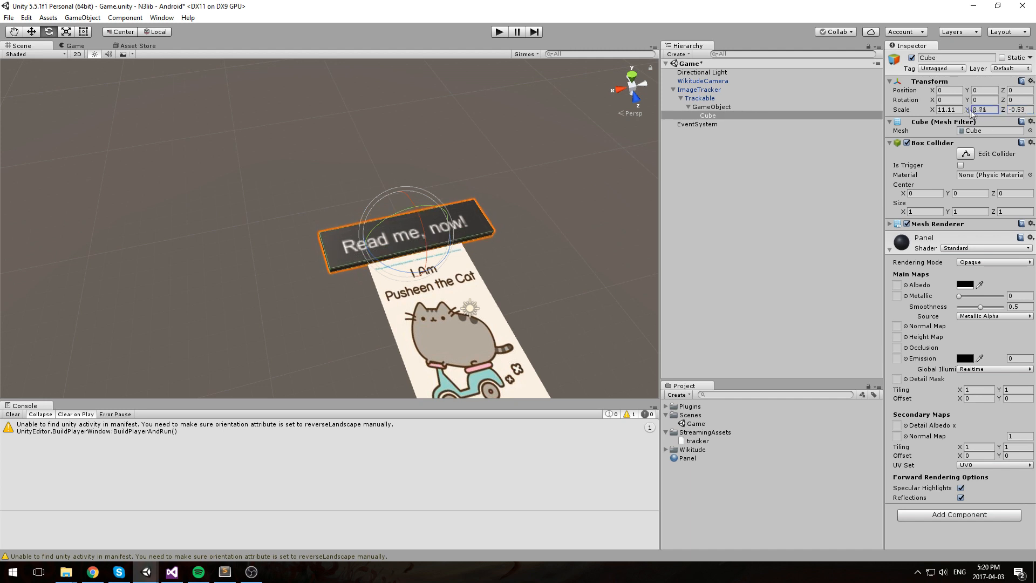
pyautogui.moveTo(544, 189); pyautogui.dragTo(624, 231, button='right')
pyautogui.moveTo(359, 187); pyautogui.dragTo(458, 211, button='middle')
pyautogui.press('w')
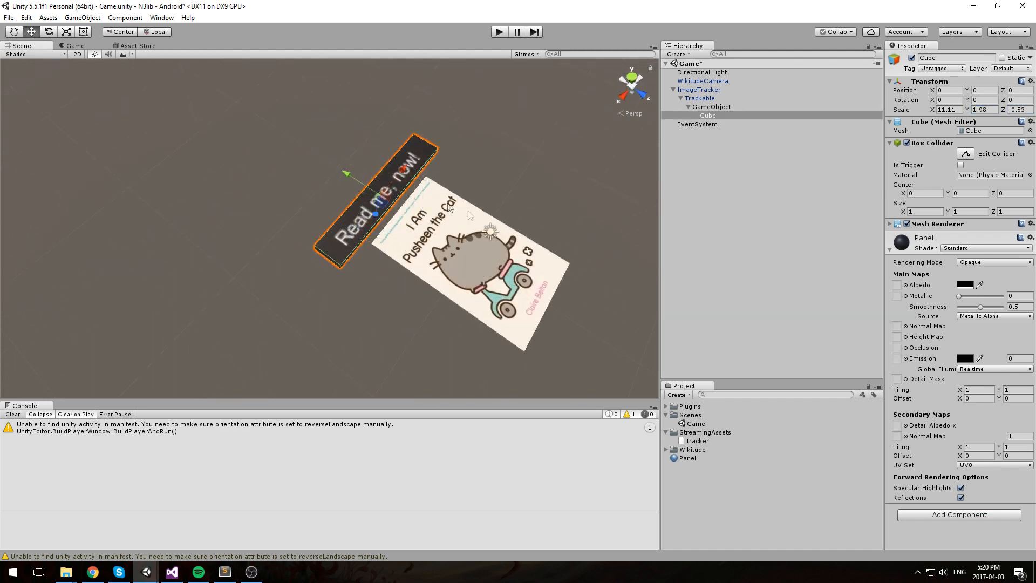
pyautogui.click(10, 18)
pyautogui.click(64, 138)
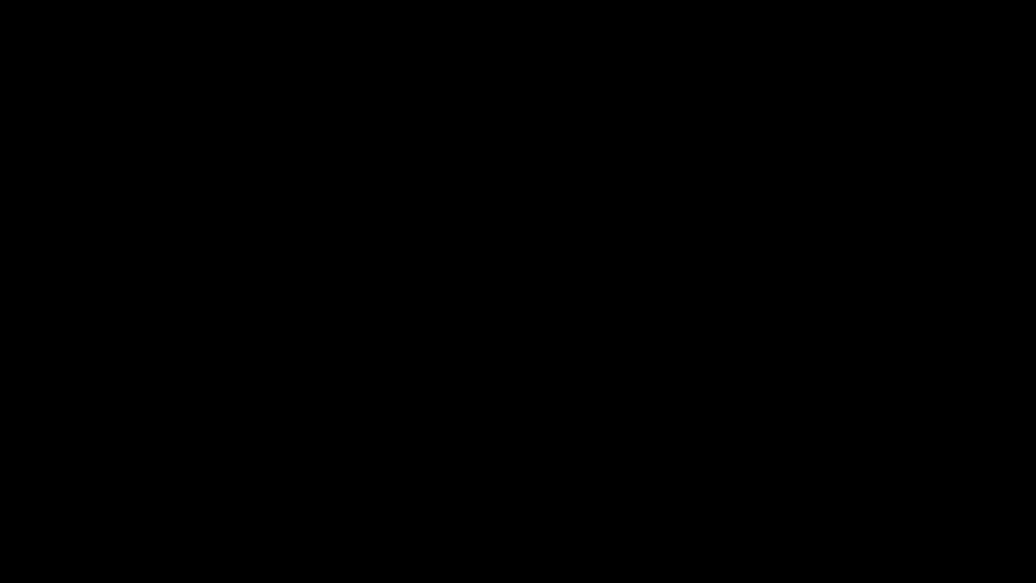